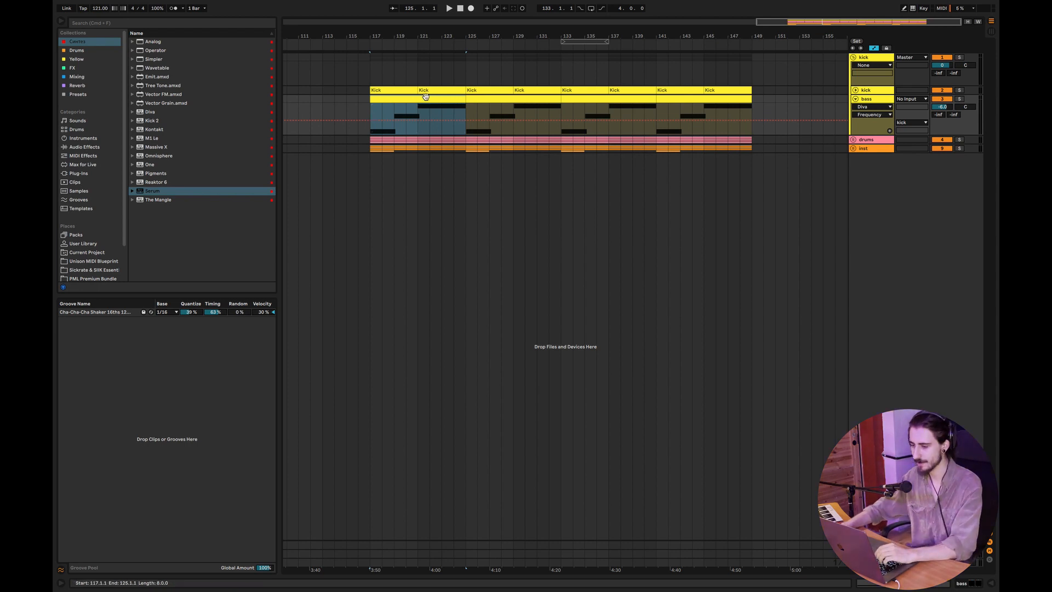
Step: Solo the bass track, play it from bar 117, and solo the kick track together with it
key("s")
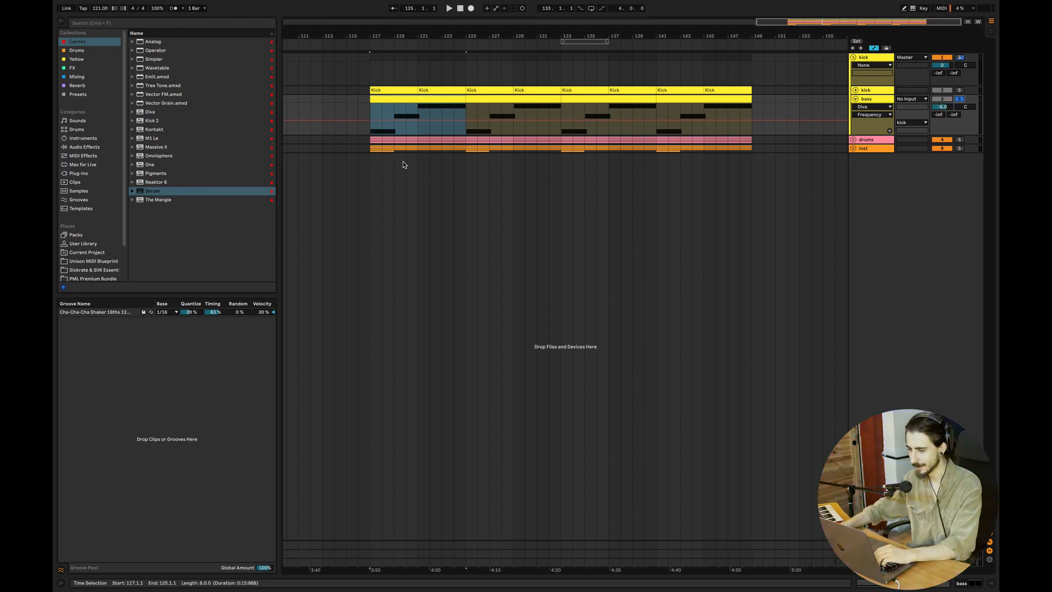
left_click_drag(775, 26, 827, 60)
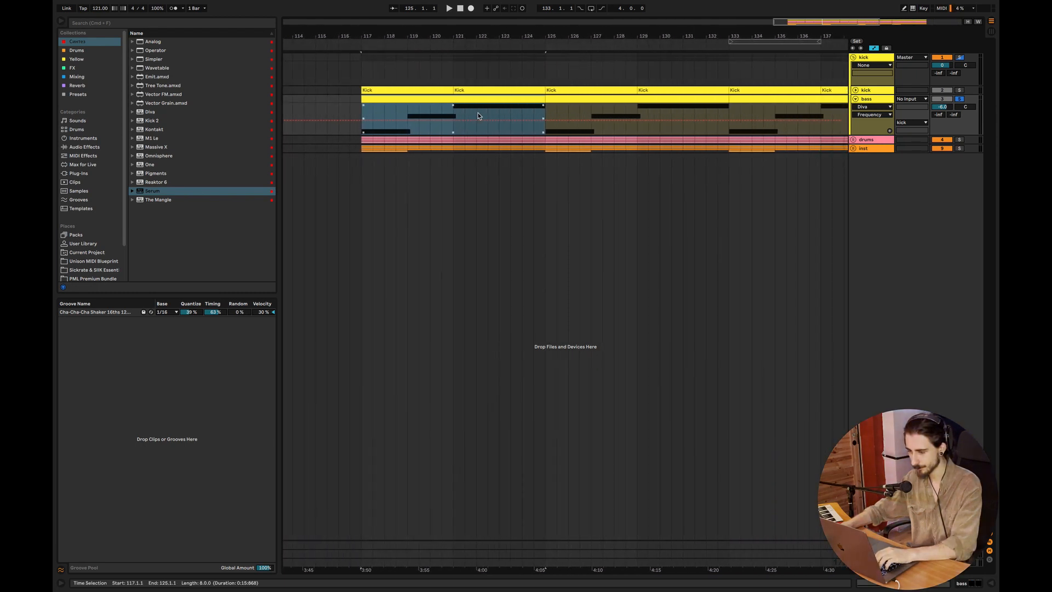
left_click(363, 110)
key("space")
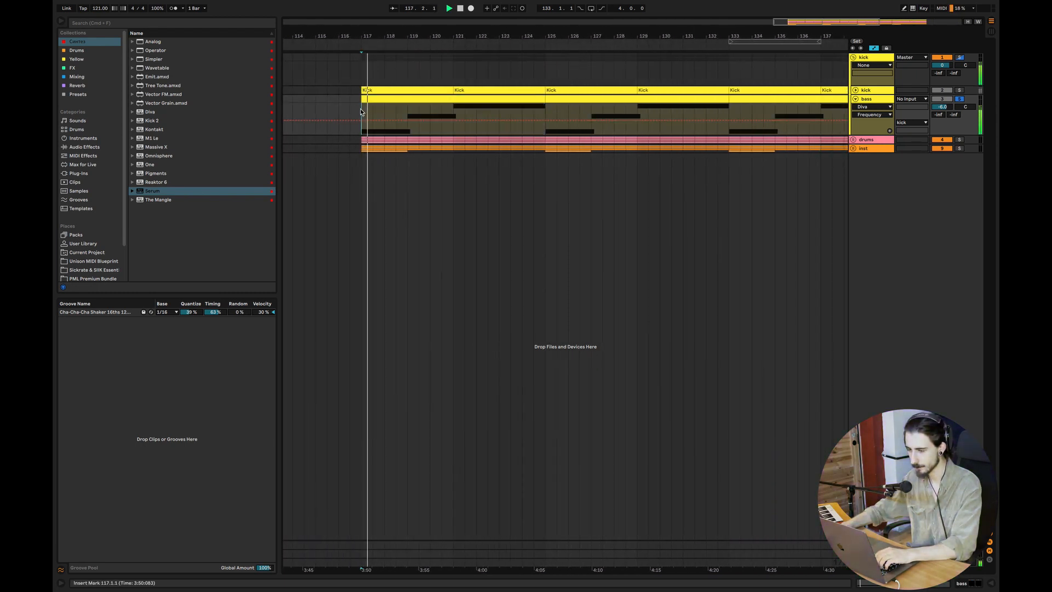
left_click(960, 91)
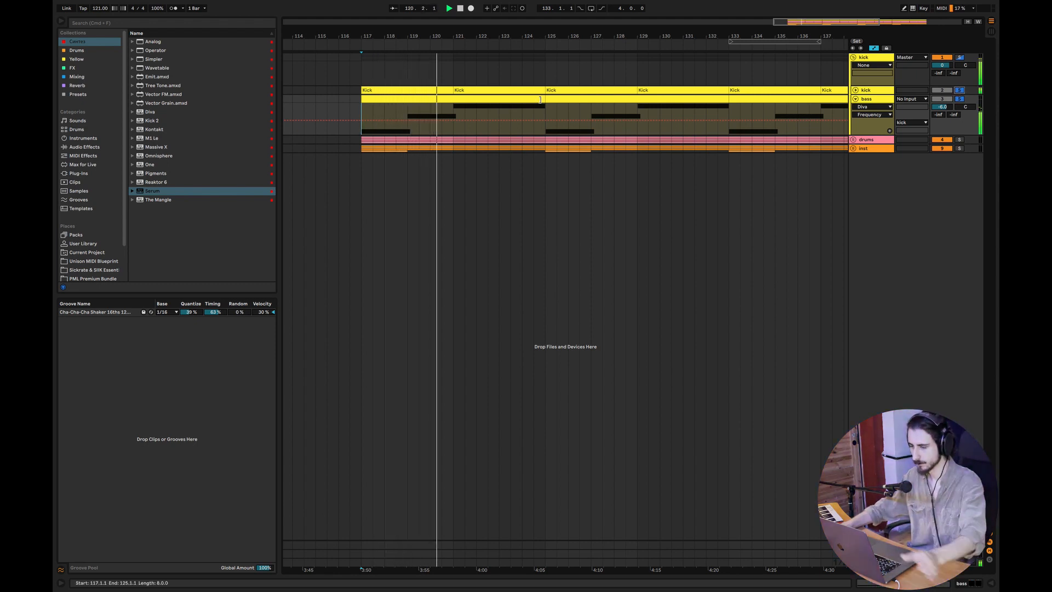
Step: Open the first bass MIDI clip, stop playback, and audition its A1, C2 and D2 notes
left_click(484, 106)
double_click(484, 105)
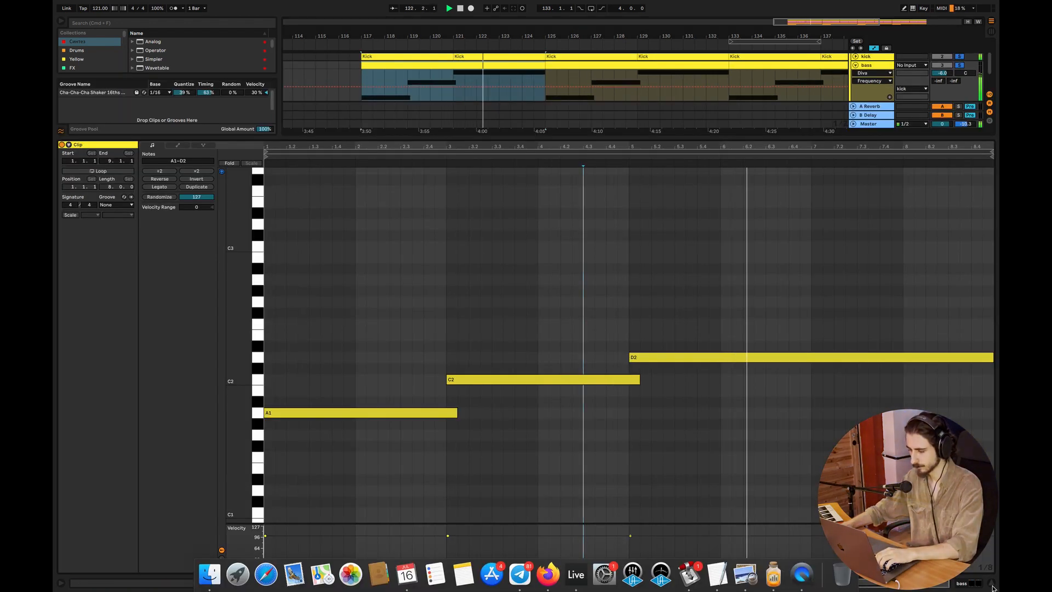
key("space")
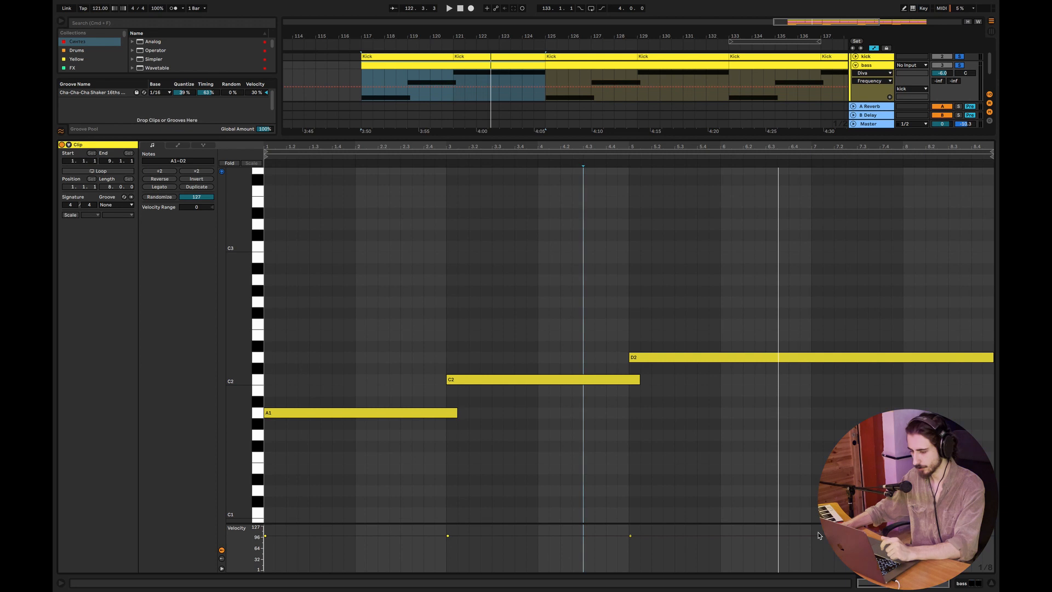
left_click(315, 414)
left_click(516, 383)
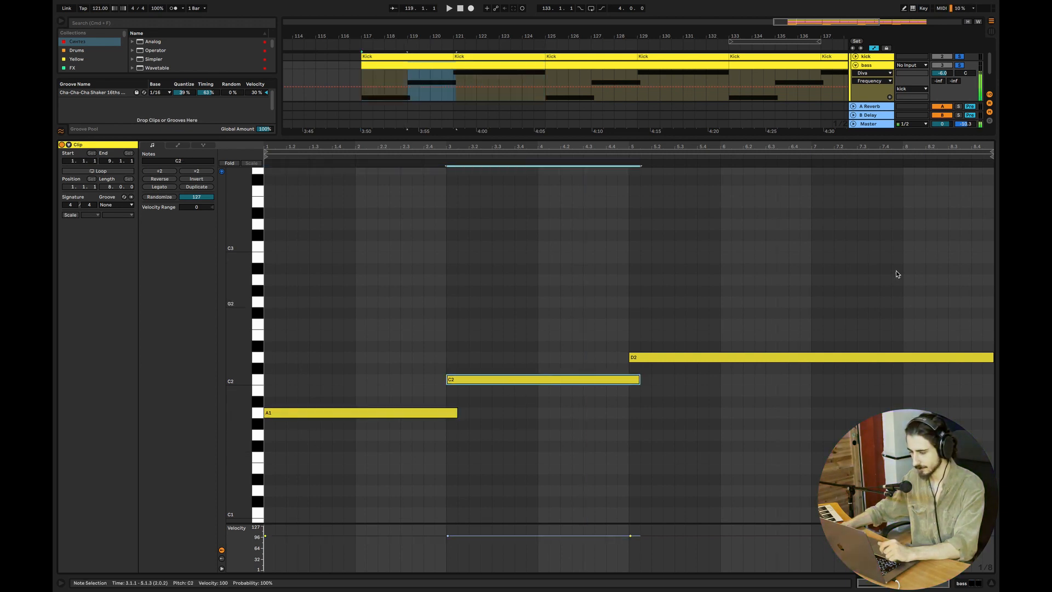
left_click(654, 361)
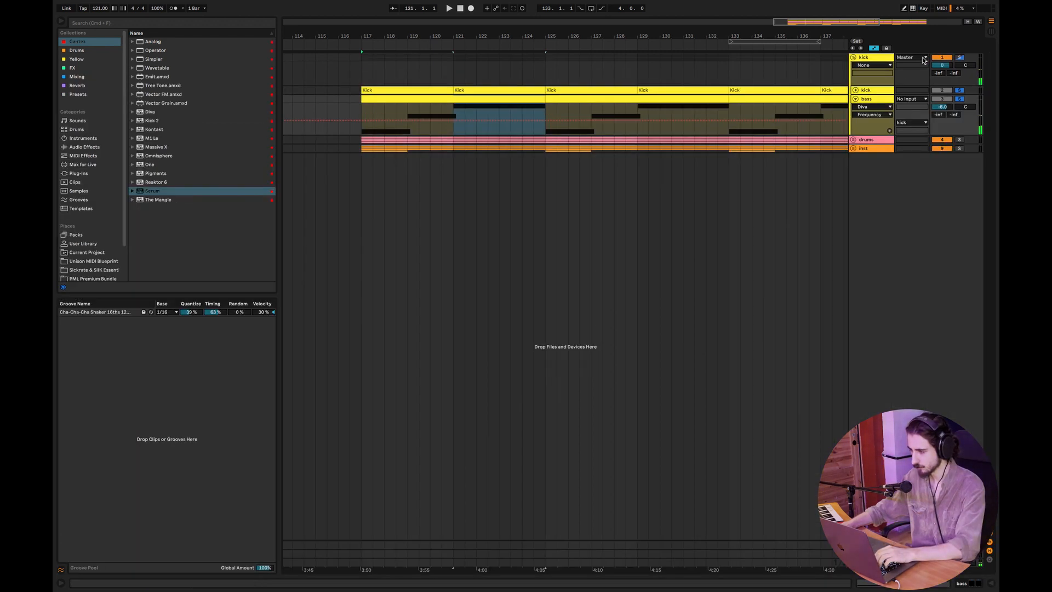
Step: Open the bass track's Diva synth and inspect its oscillator detune and oscillator 2 waveform settings
double_click(870, 99)
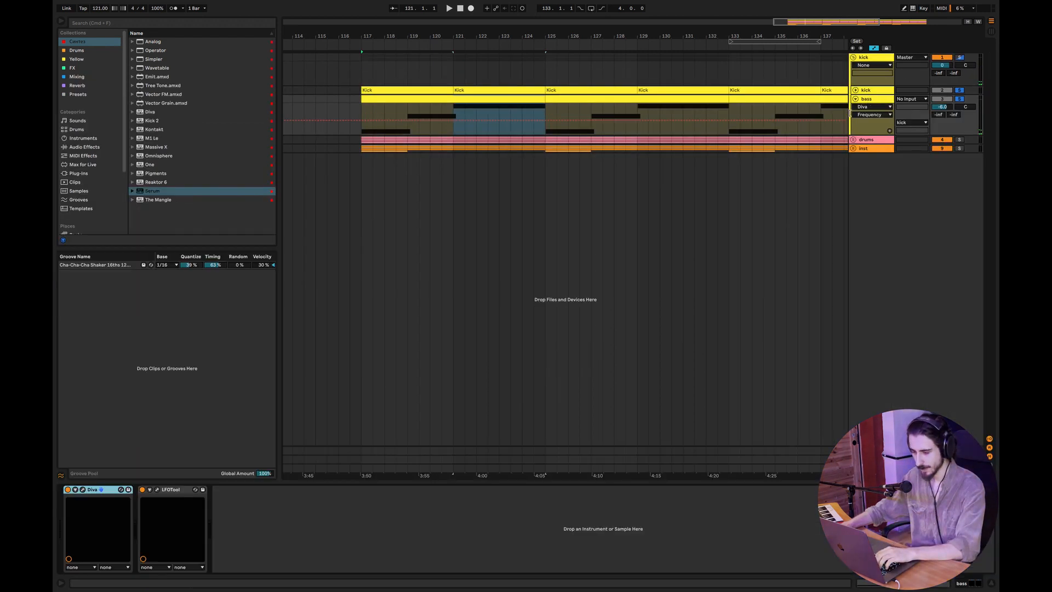
left_click(83, 491)
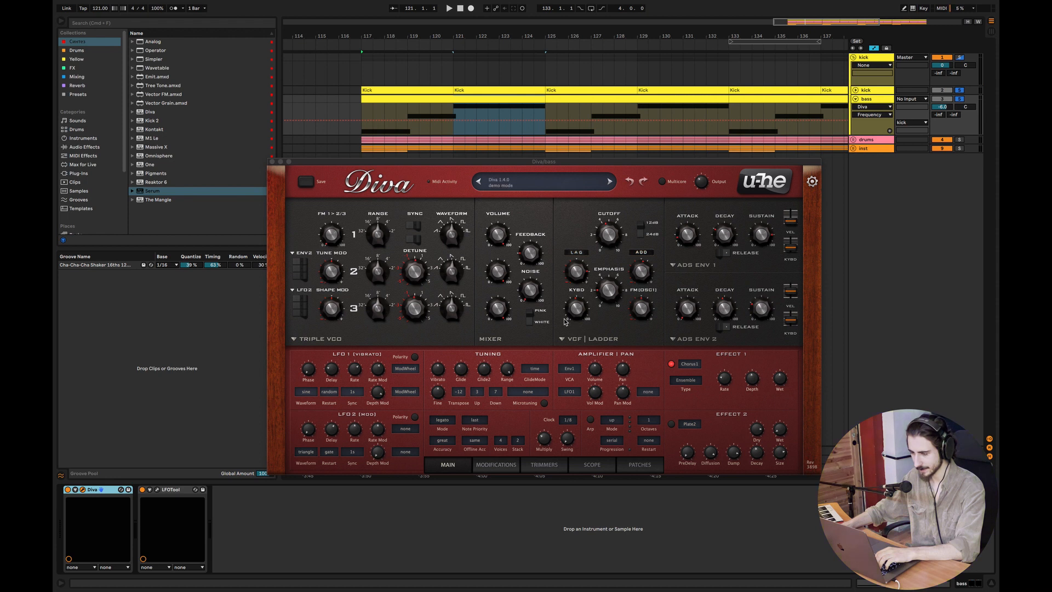
left_click_drag(423, 283, 425, 308)
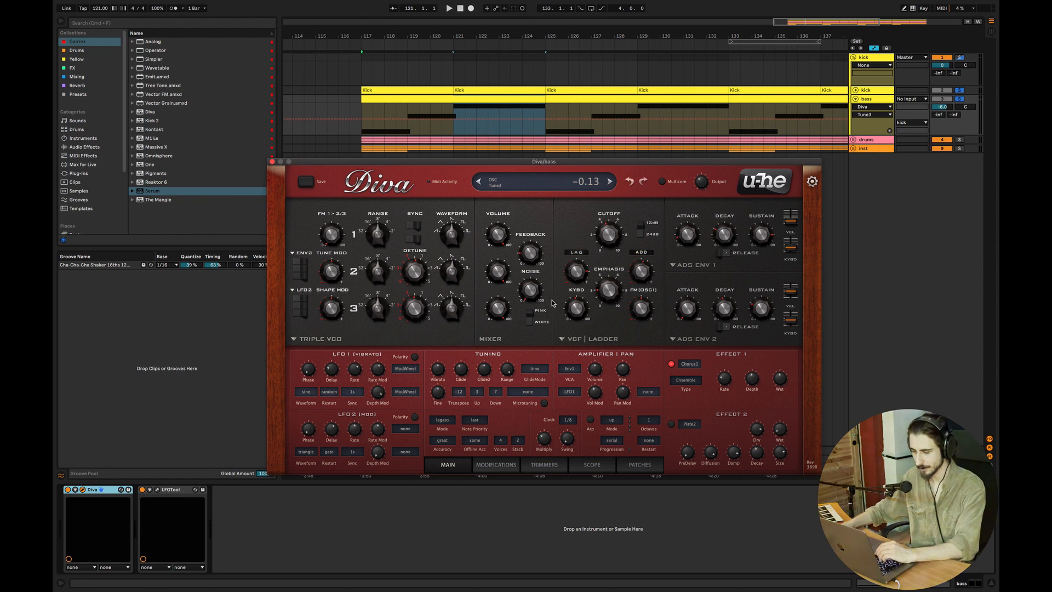
left_click(450, 276)
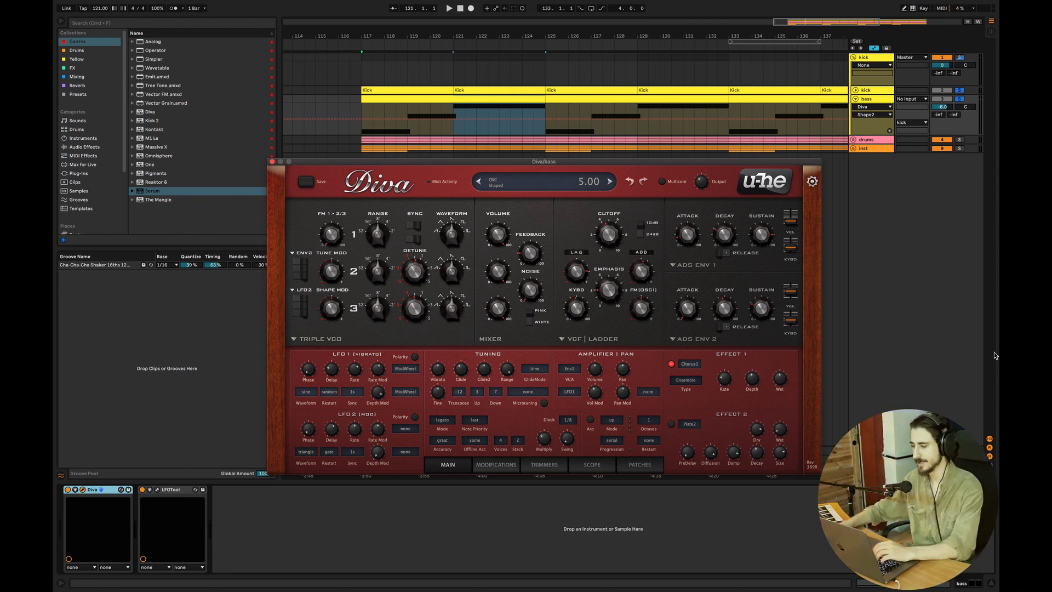
Step: Add a MIDI track with Serum and set oscillator A's unison to 4 voices
right_click(891, 223)
left_click(908, 231)
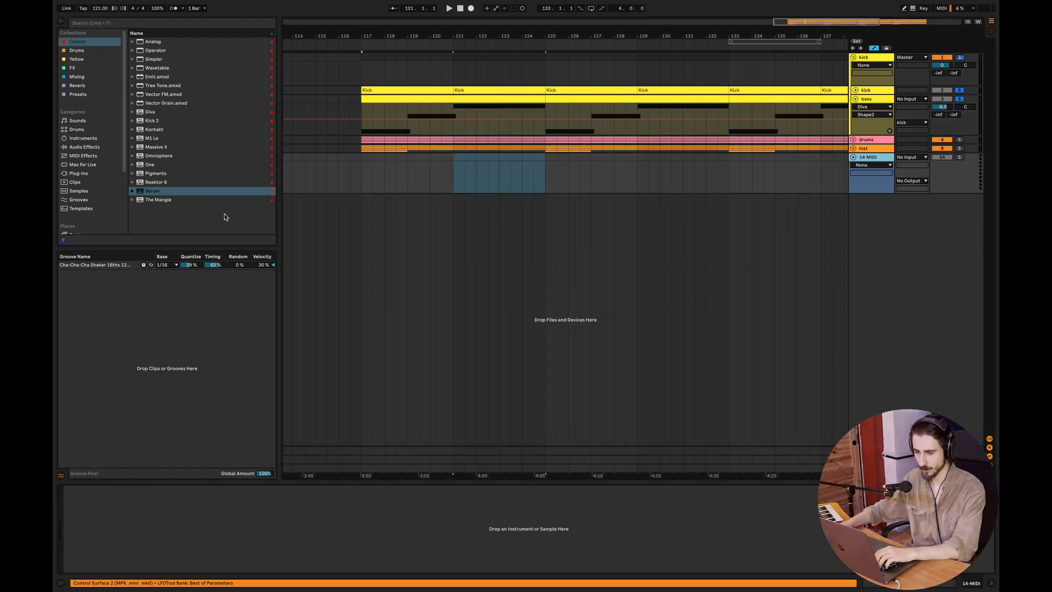
left_click(185, 192)
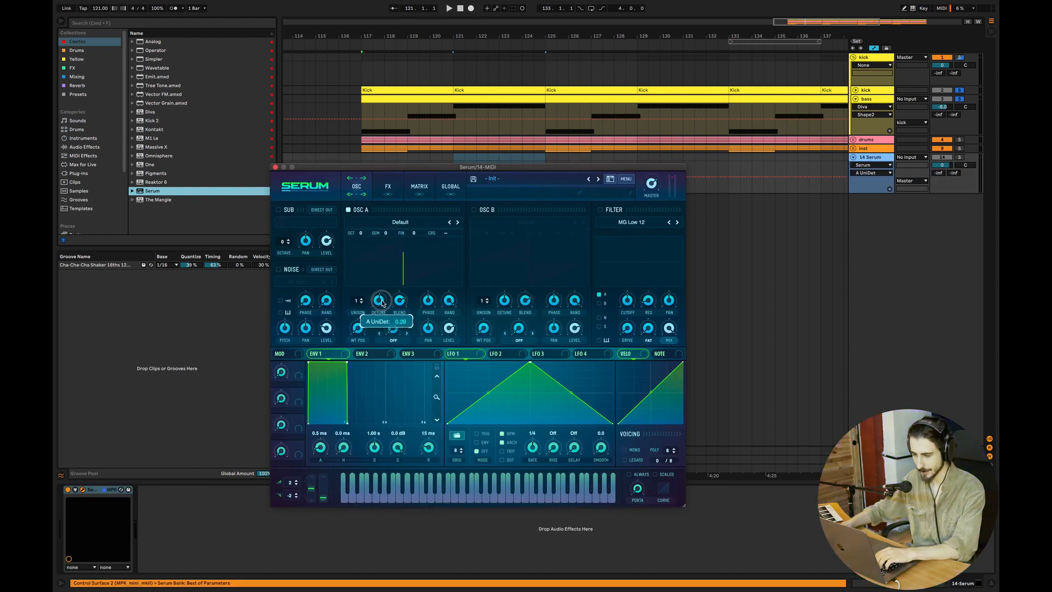
left_click_drag(358, 301, 380, 303)
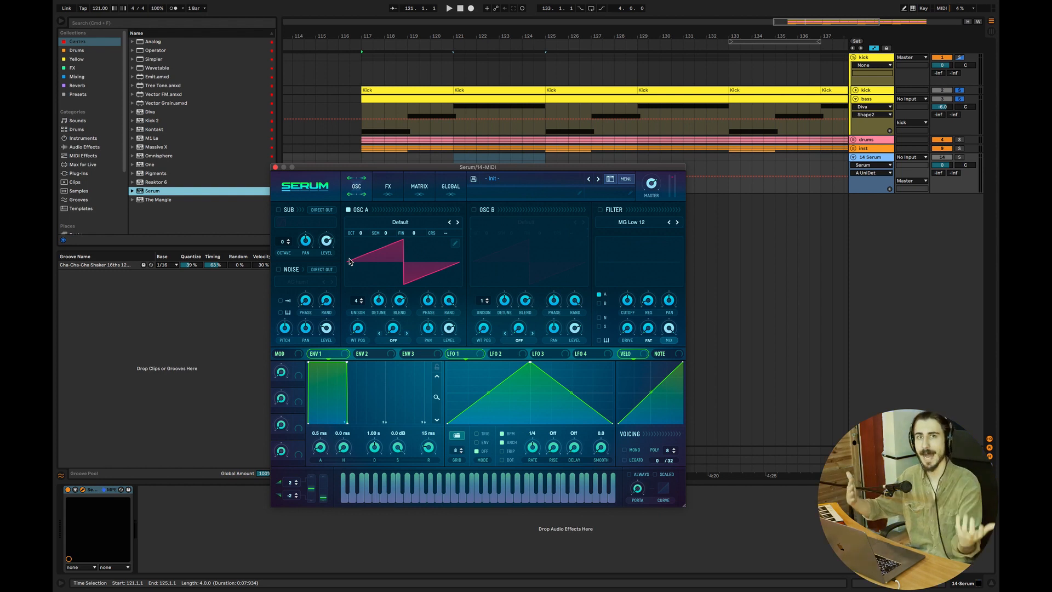
Step: Delete the Serum track and return to the bass track's Diva synth
left_click(863, 160)
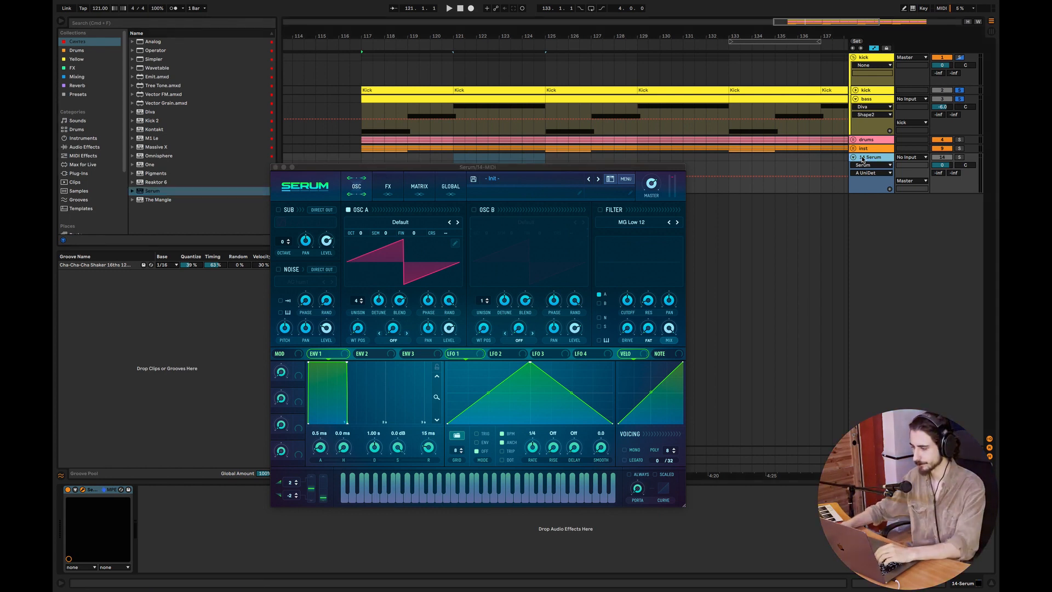
key("Delete")
left_click(871, 99)
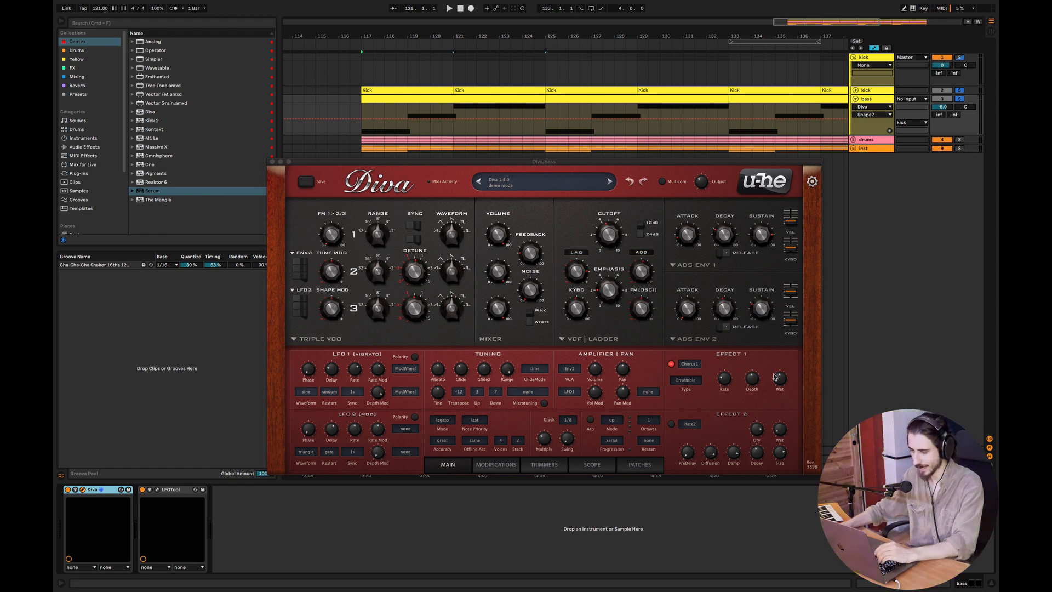
Step: Solo only the bass track and audition it while turning off Diva's Chorus1 effect
left_click(960, 90)
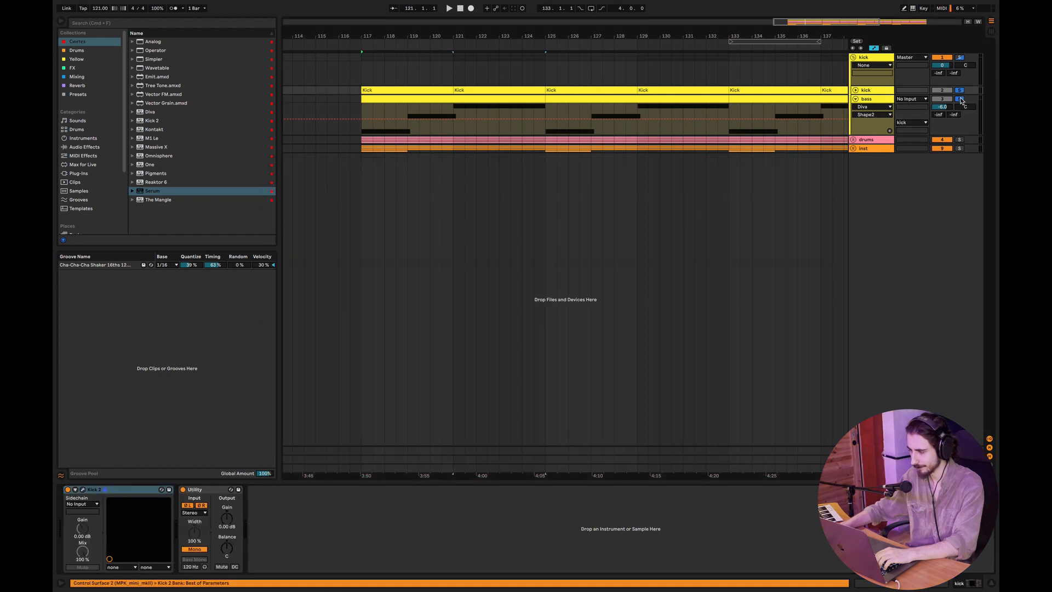
left_click(869, 101)
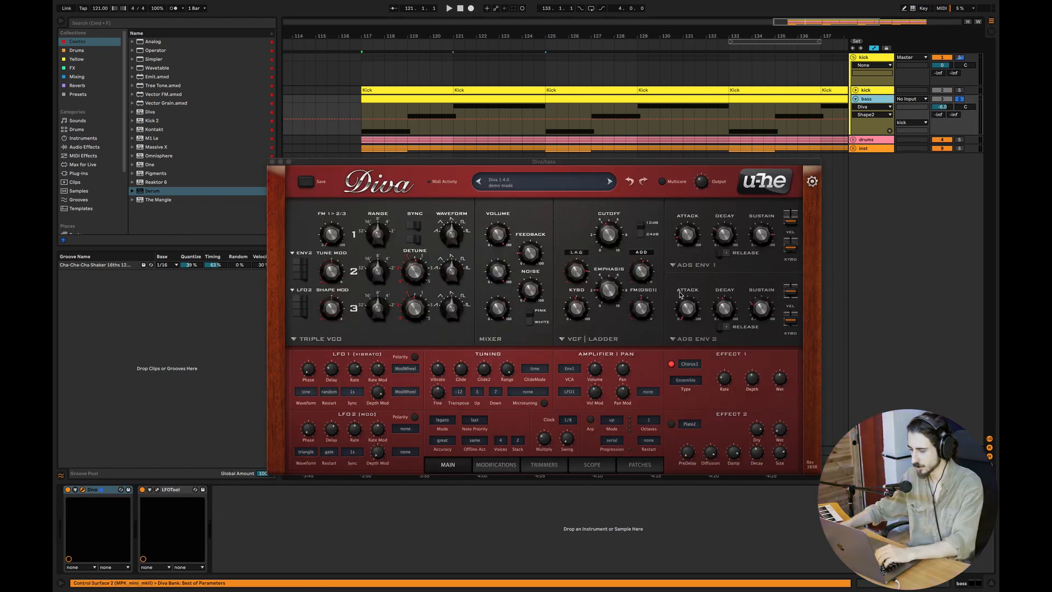
key("space")
left_click(671, 364)
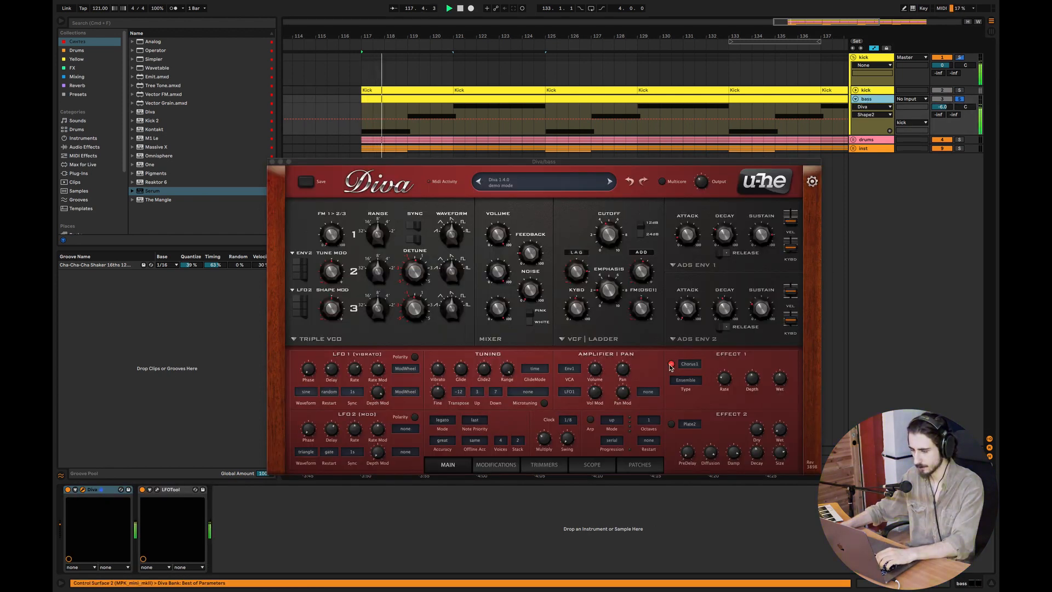
key("space")
Step: Set Diva's filter cutoff to 68 and compare the bass with Chorus1 on and off, leaving the effect on
left_click(619, 234)
key("space")
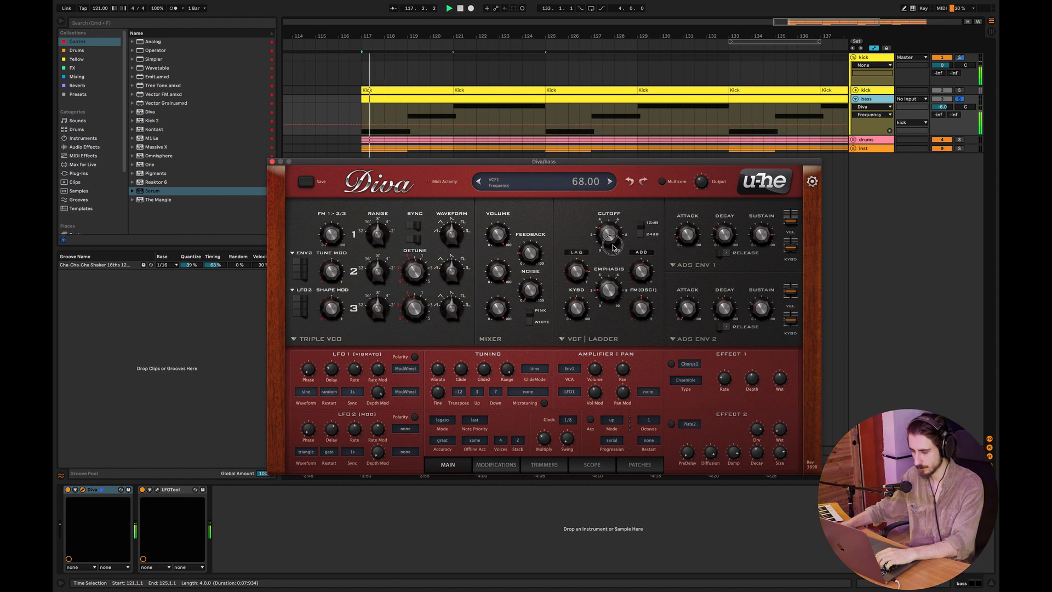
left_click(672, 364)
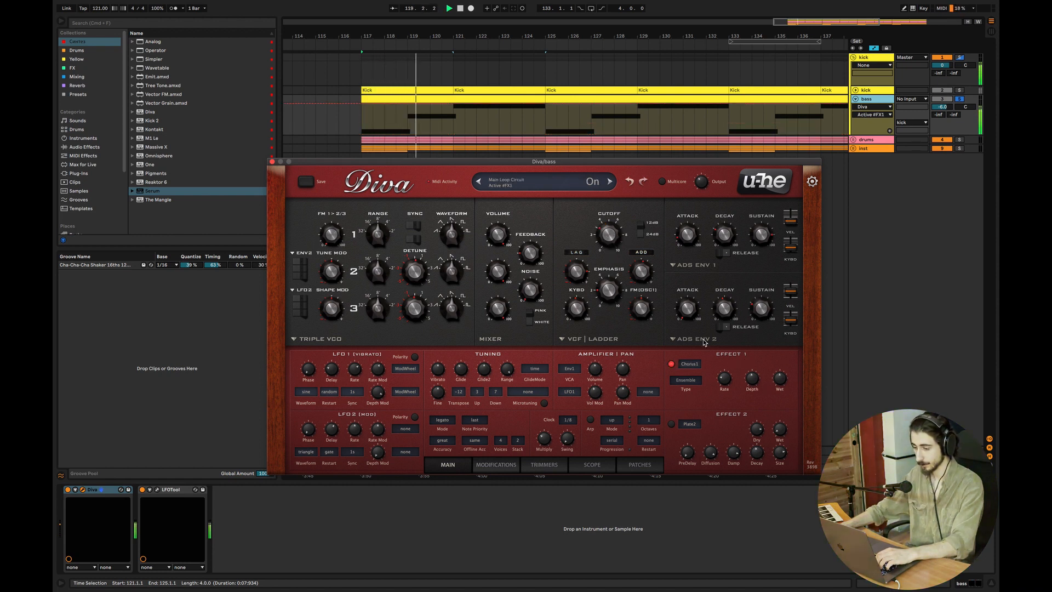
left_click(672, 365)
key("space")
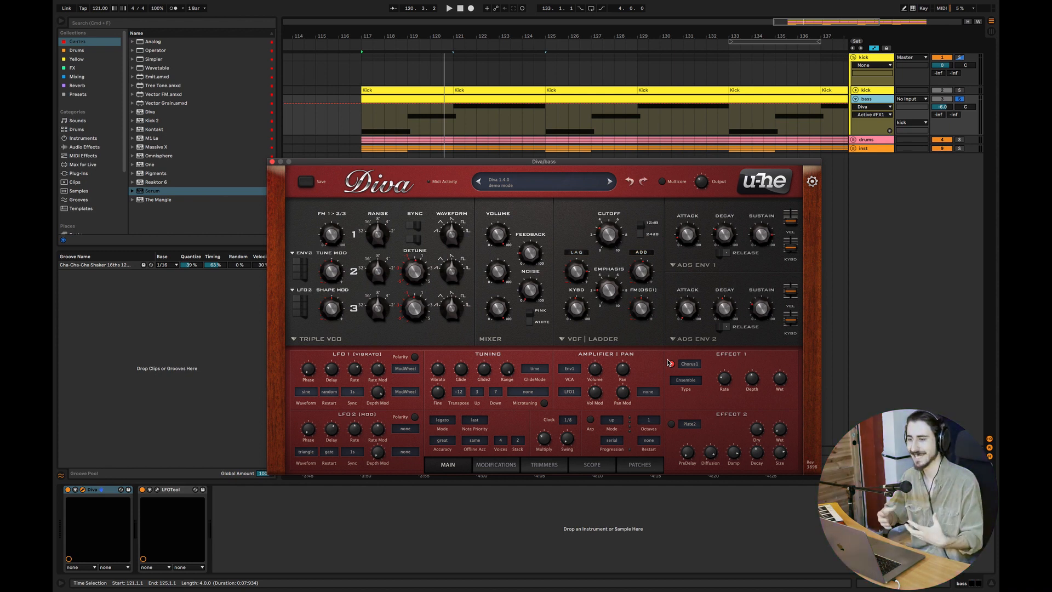
left_click(671, 364)
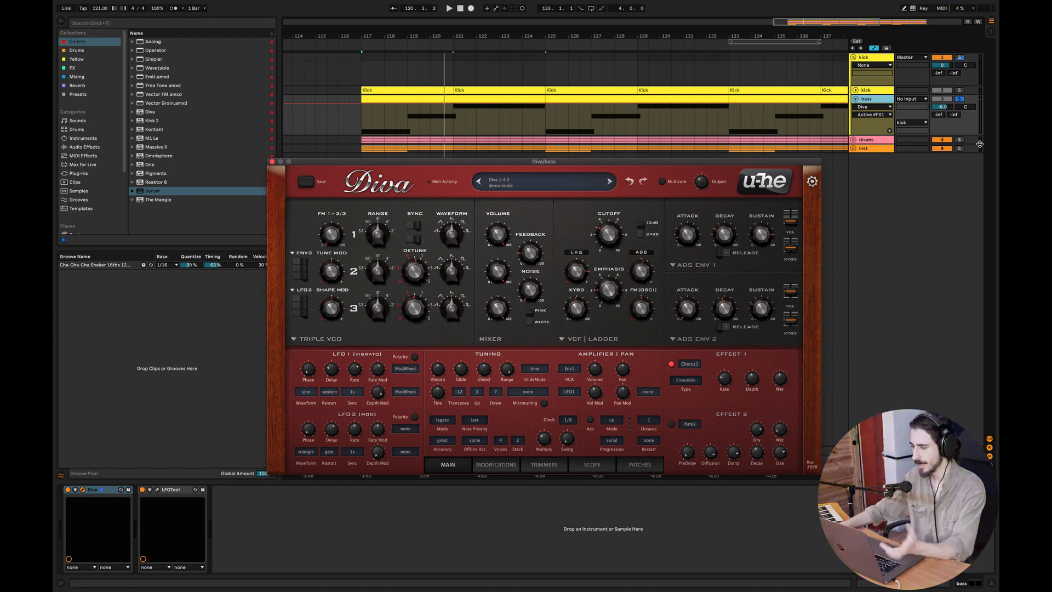
Step: Solo only the kick track and play it to hear it alone
left_click(960, 90)
left_click(890, 94)
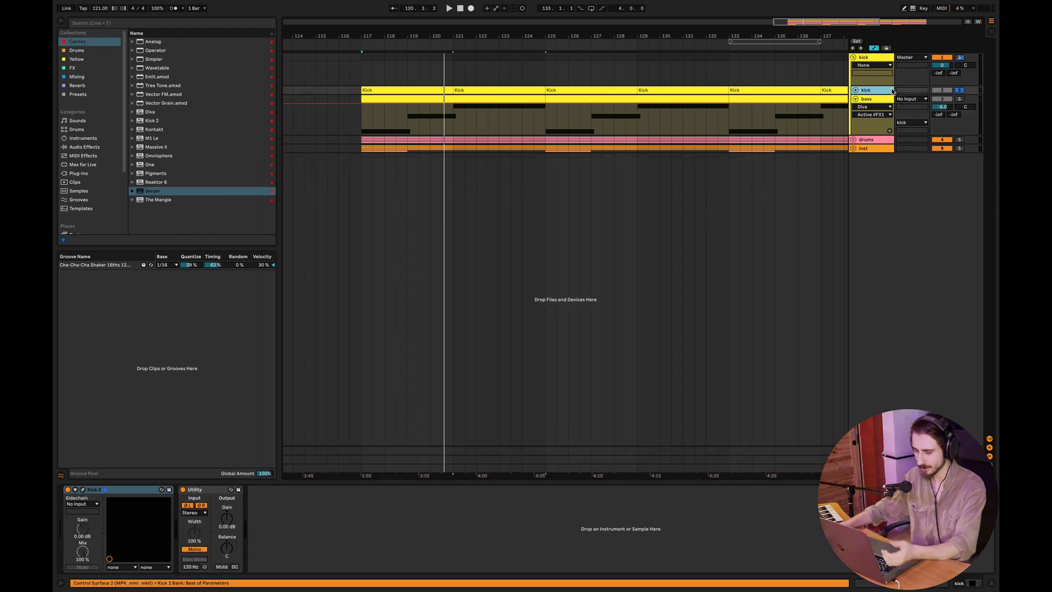
key("space")
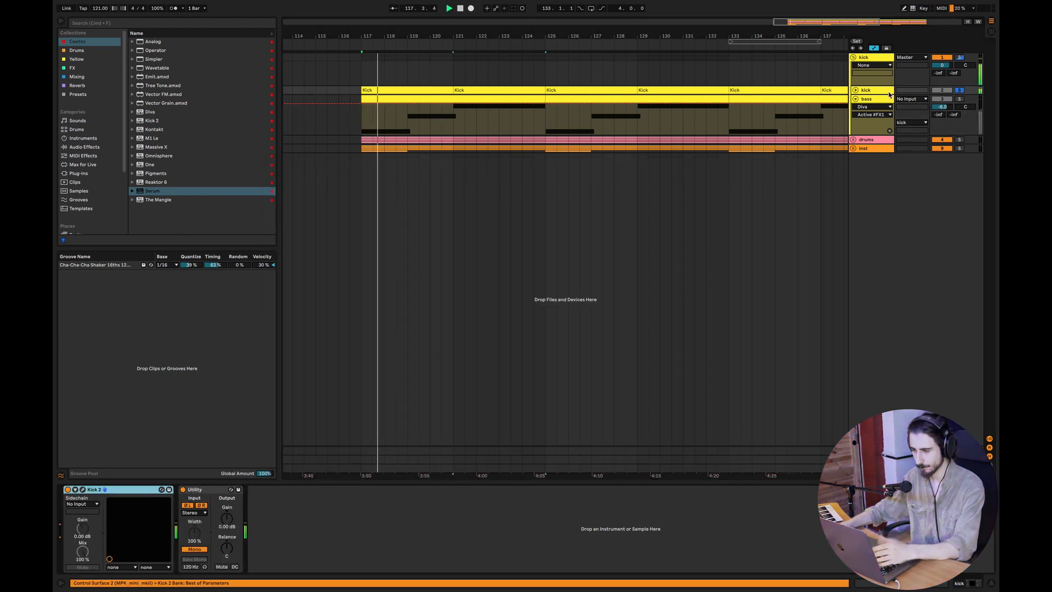
Step: Expand the inst group, fold the atmos track, and unfold the lead main track
left_click(853, 149)
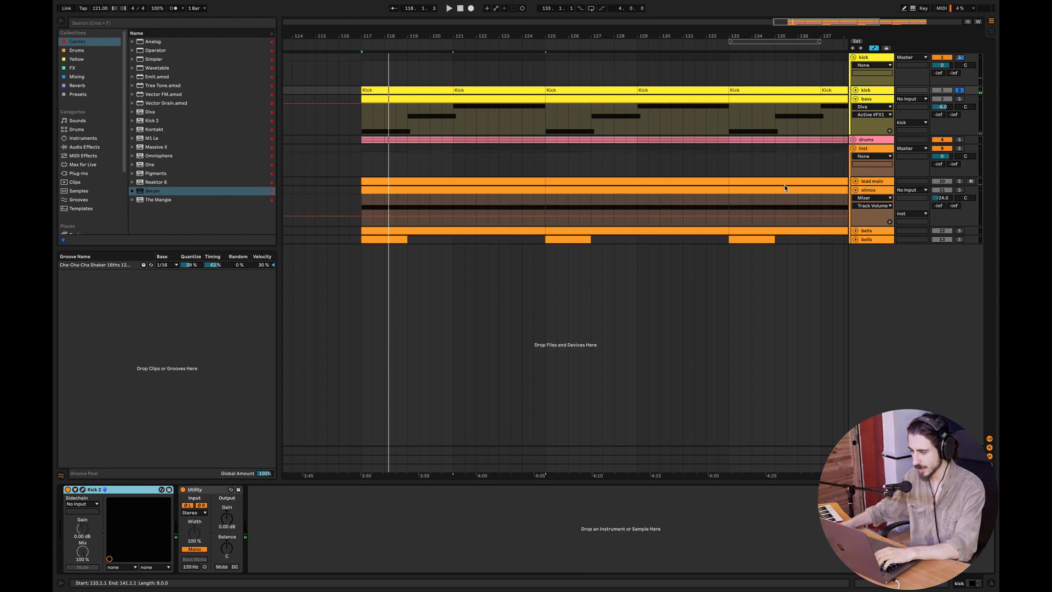
left_click(857, 190)
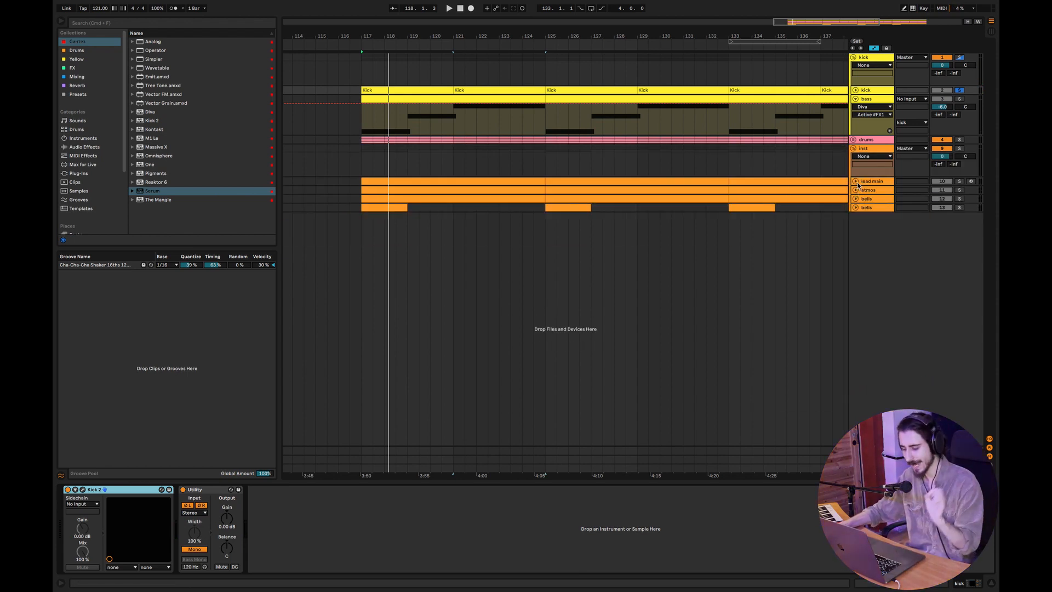
left_click(856, 181)
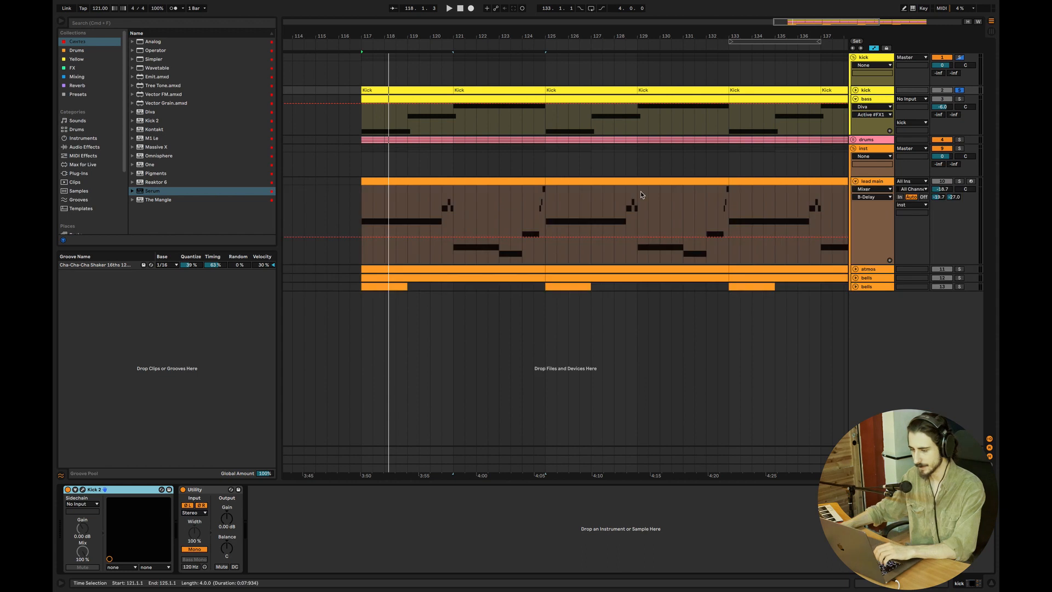
Step: Solo the lead main track and listen to it from bar 117
left_click(367, 211)
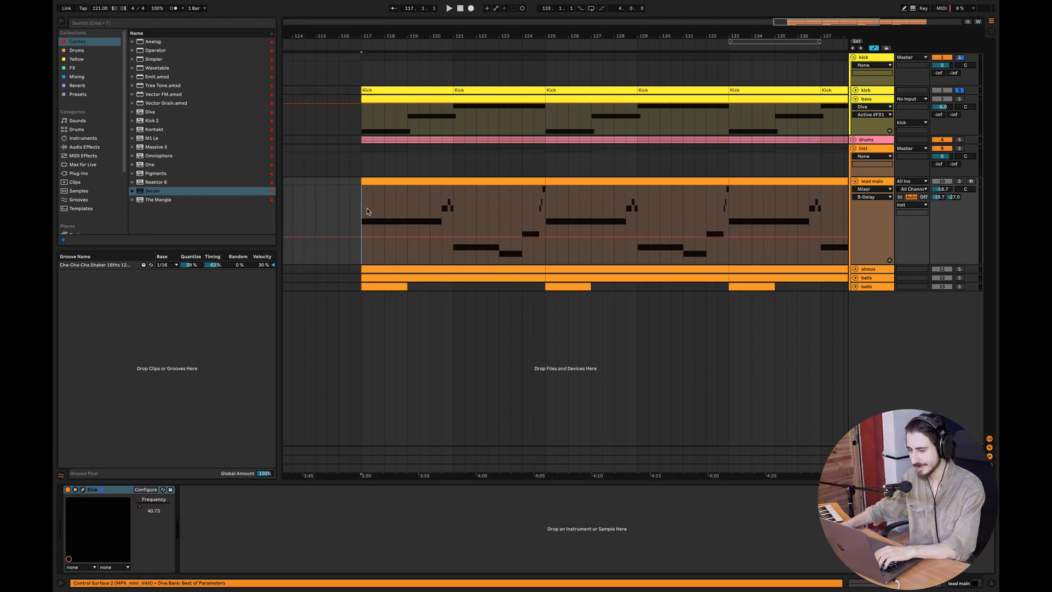
left_click(959, 181)
key("space")
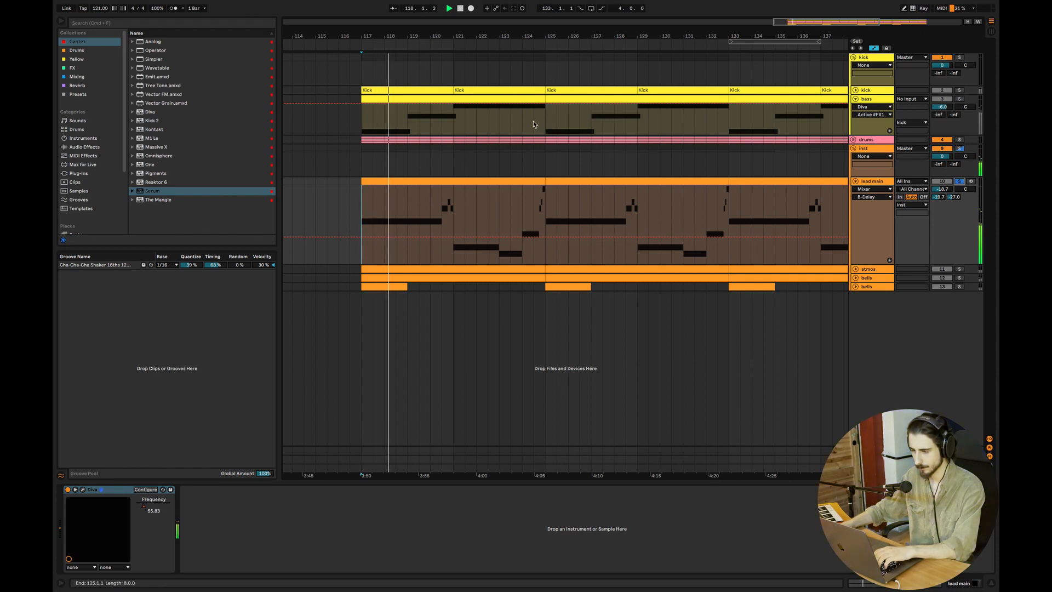
key("space")
Step: Open the first lead main MIDI clip and examine its melody, auditioning the A2, F2 and E2 notes
left_click(499, 183)
double_click(500, 184)
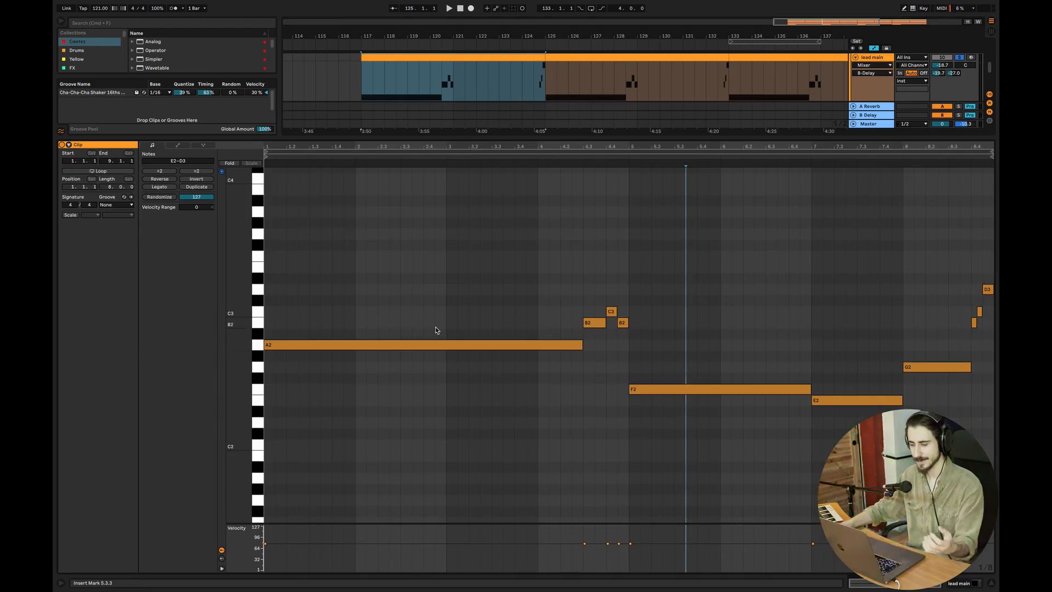
left_click(300, 346)
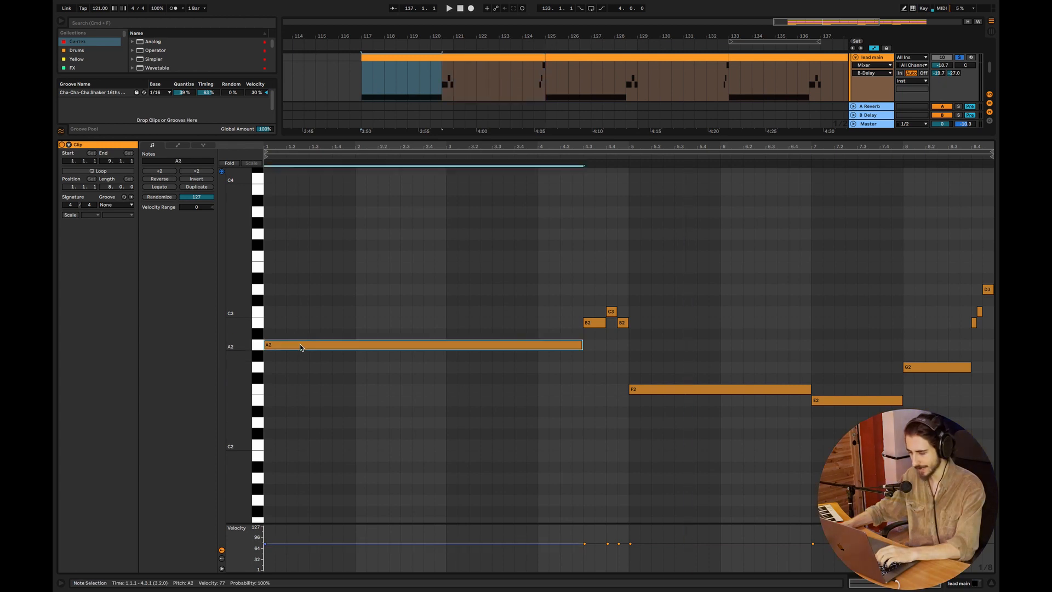
left_click(643, 390)
left_click(821, 404)
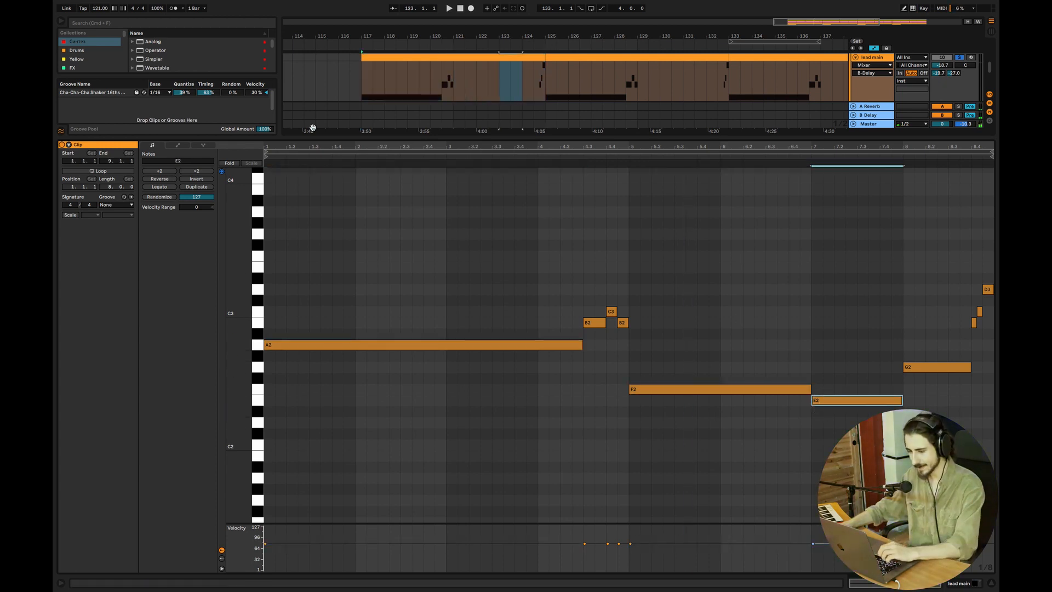
left_click_drag(706, 335, 731, 439)
left_click_drag(852, 361, 845, 427)
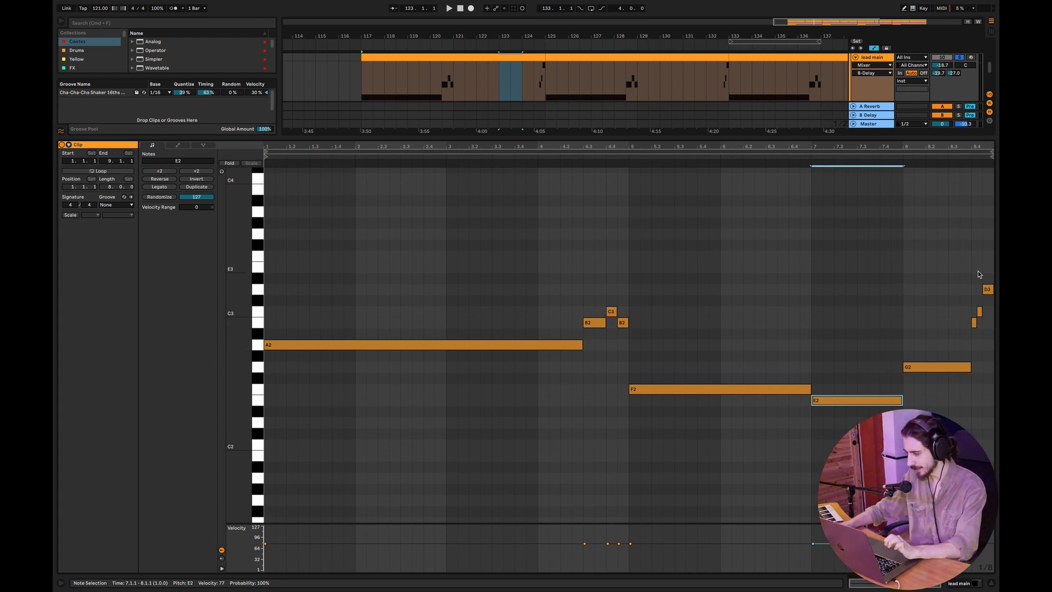
Step: Turn on scale highlighting for the lead main clip and set it to A Minor
left_click(109, 206)
left_click(106, 206)
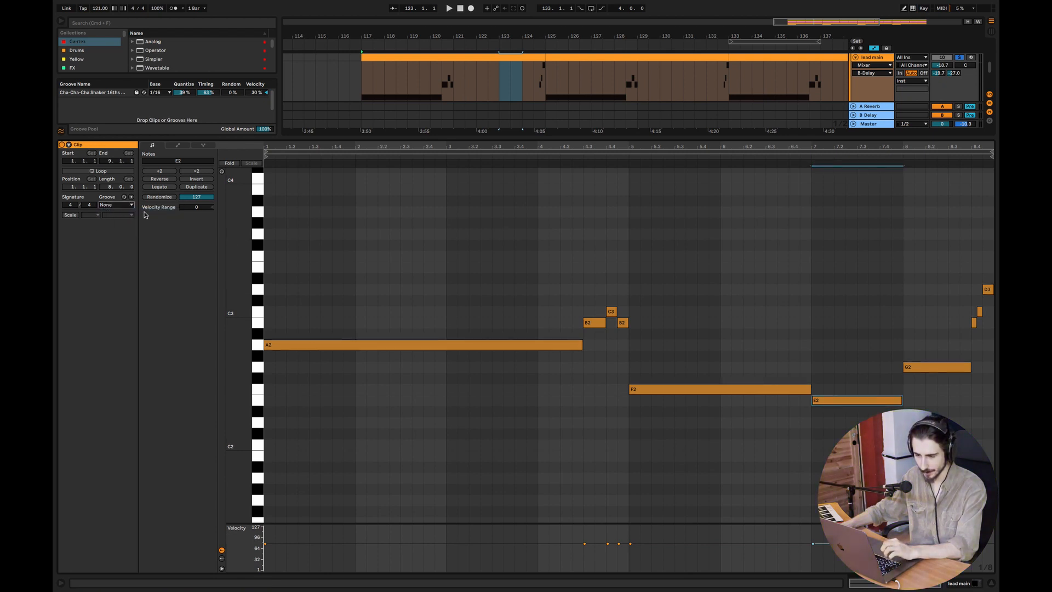
left_click(70, 215)
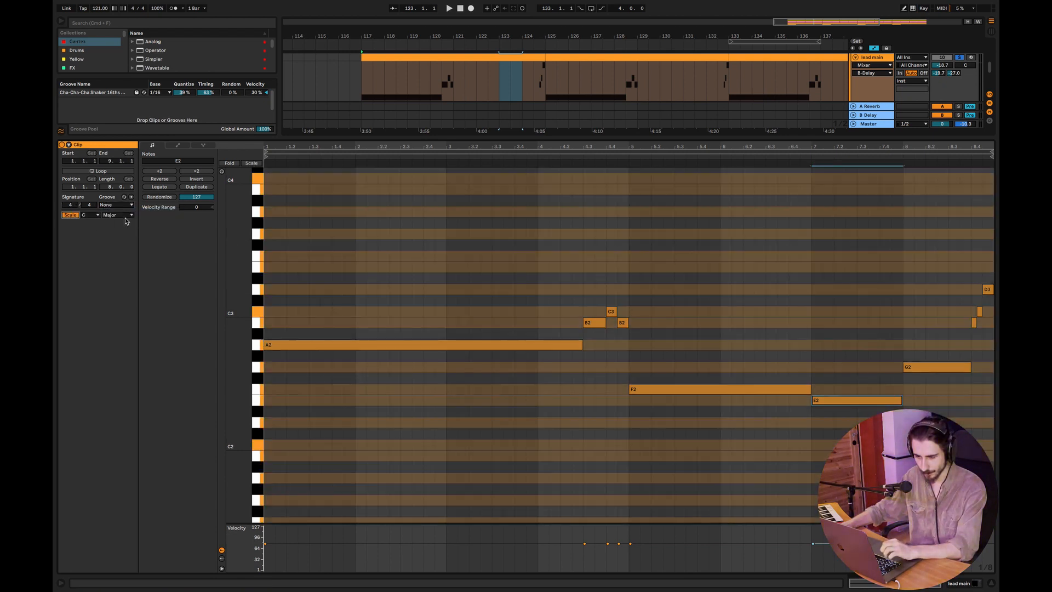
left_click(93, 215)
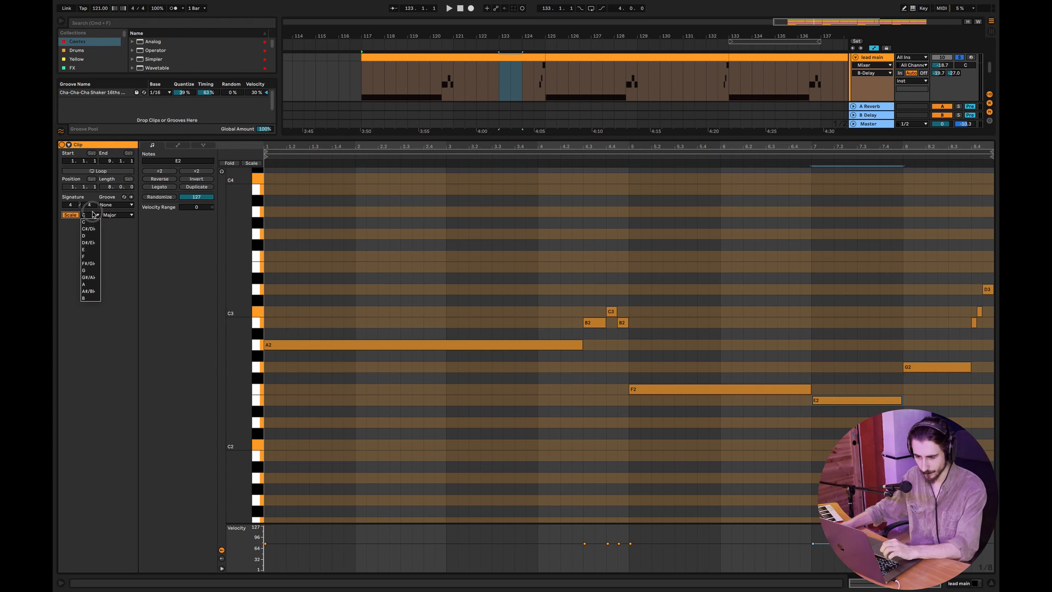
left_click(86, 284)
left_click(117, 214)
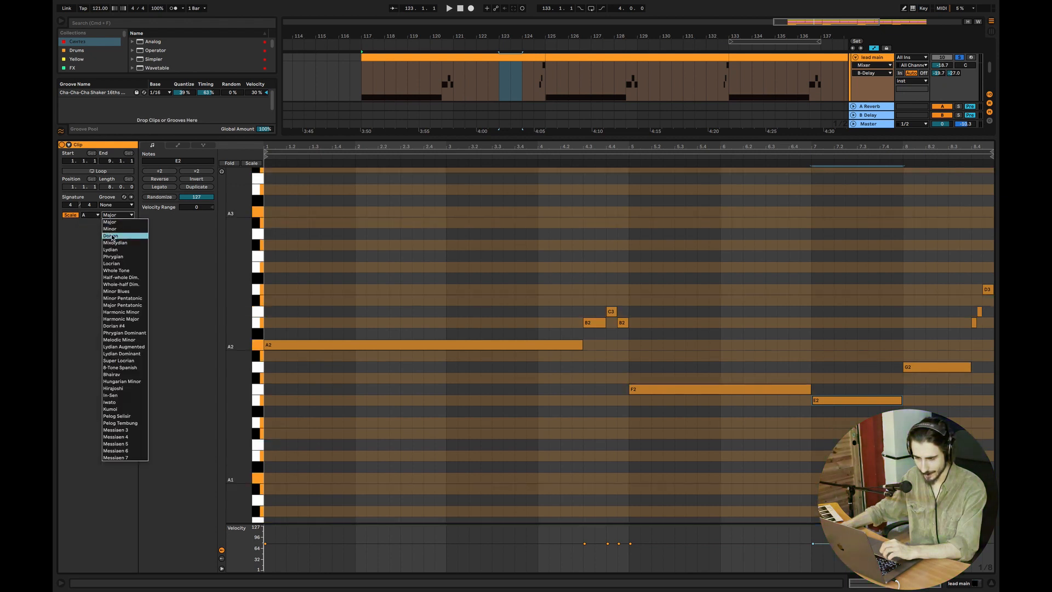
left_click(110, 229)
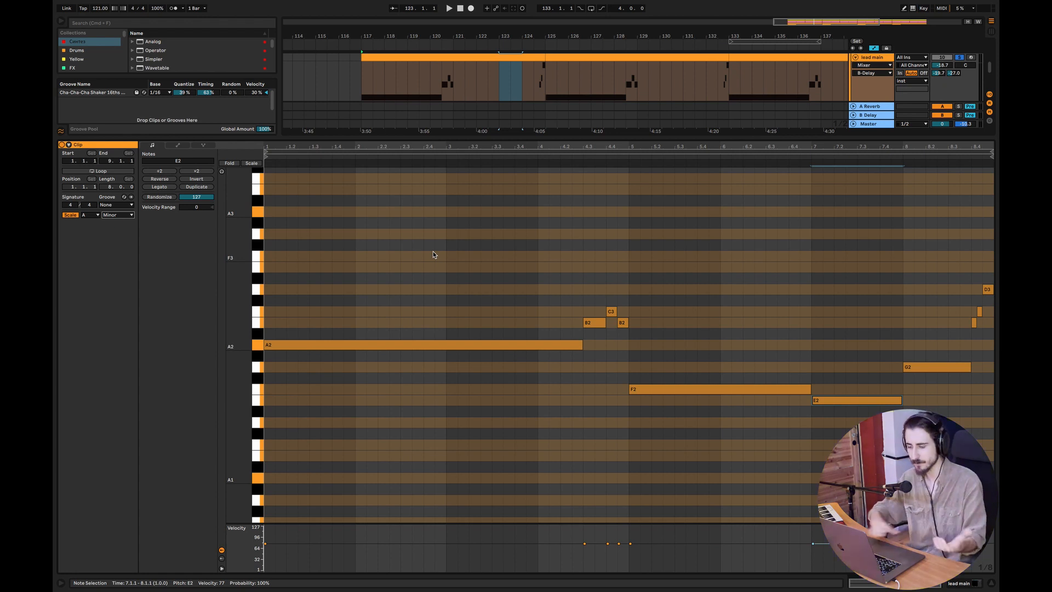
Step: Try the Phrygian scale and a harmonic scale on the lead clip, and turn scale highlighting off
left_click(112, 216)
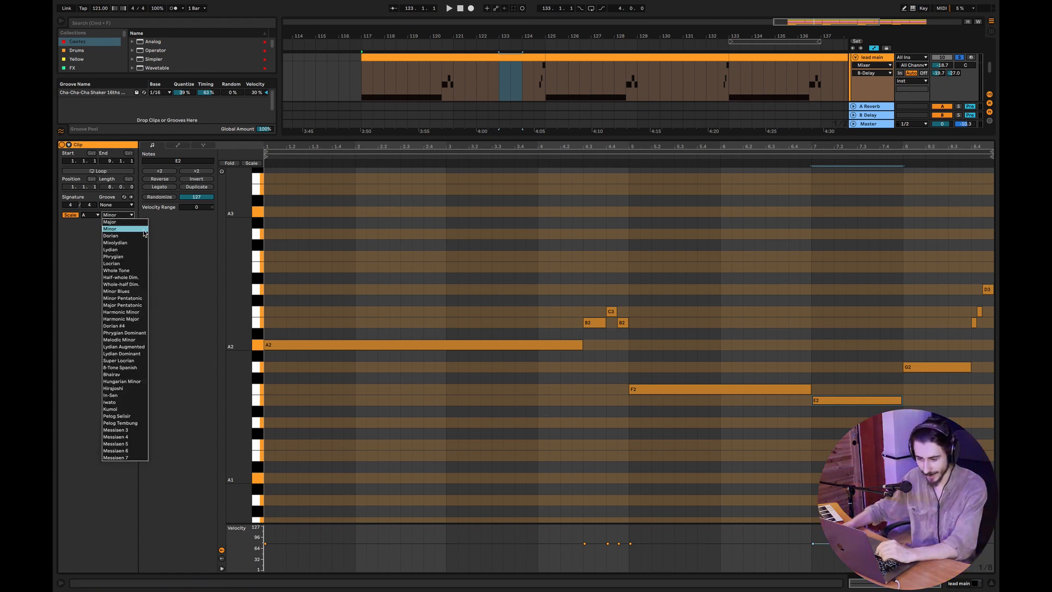
left_click(122, 256)
left_click(115, 216)
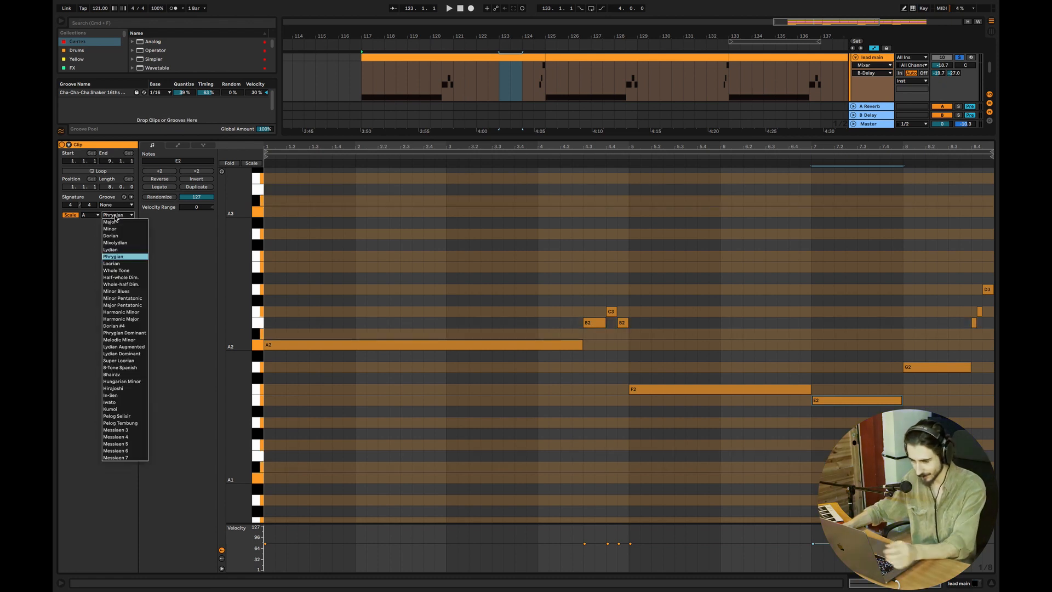
left_click(123, 320)
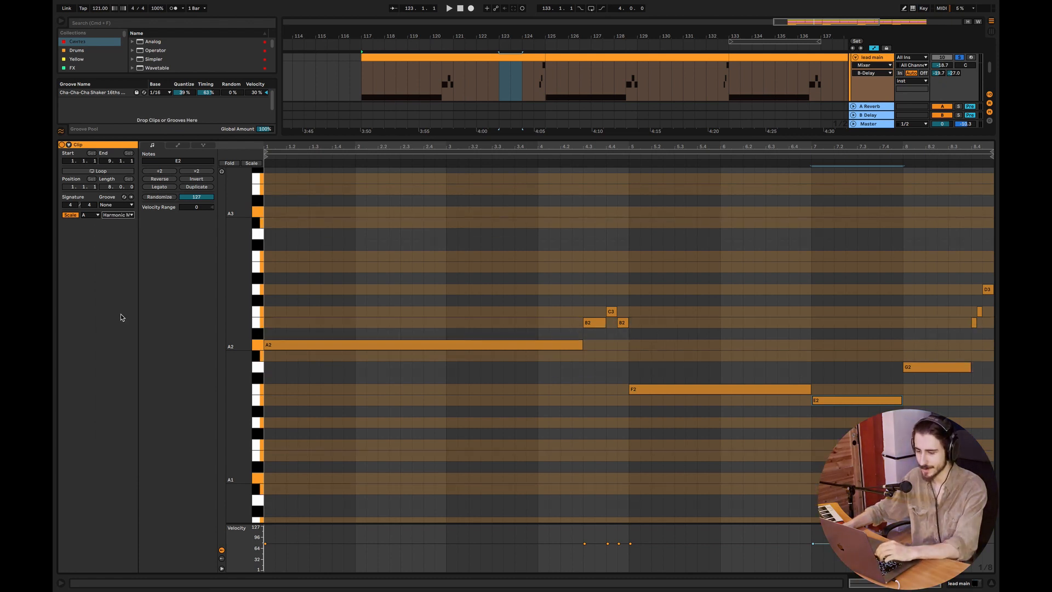
left_click(72, 216)
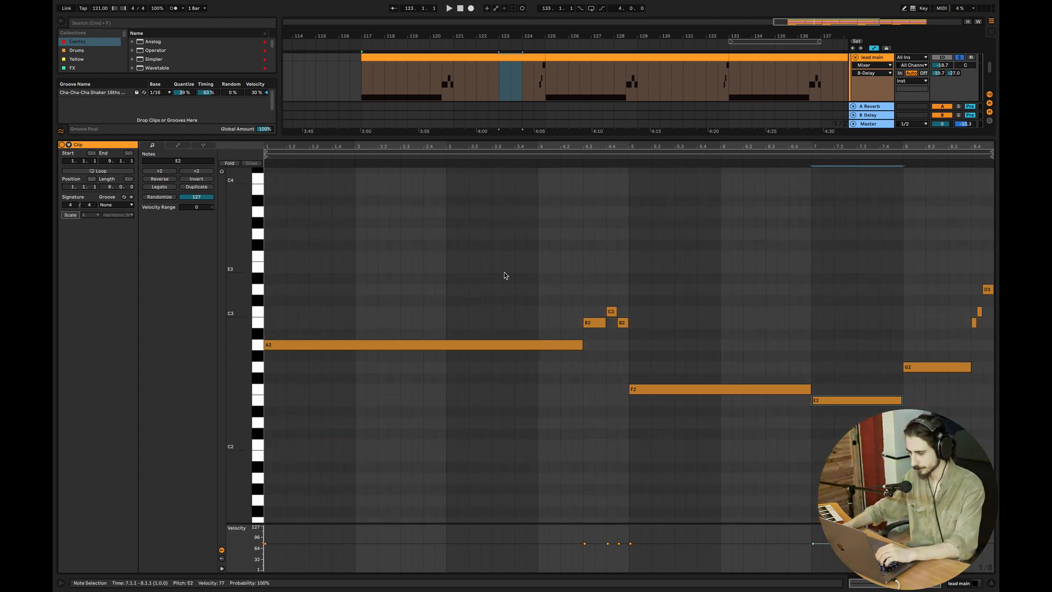
Step: Close the clip's note editor and open the Diva synth on the lead main track, moving its window fully into view
left_click(566, 158)
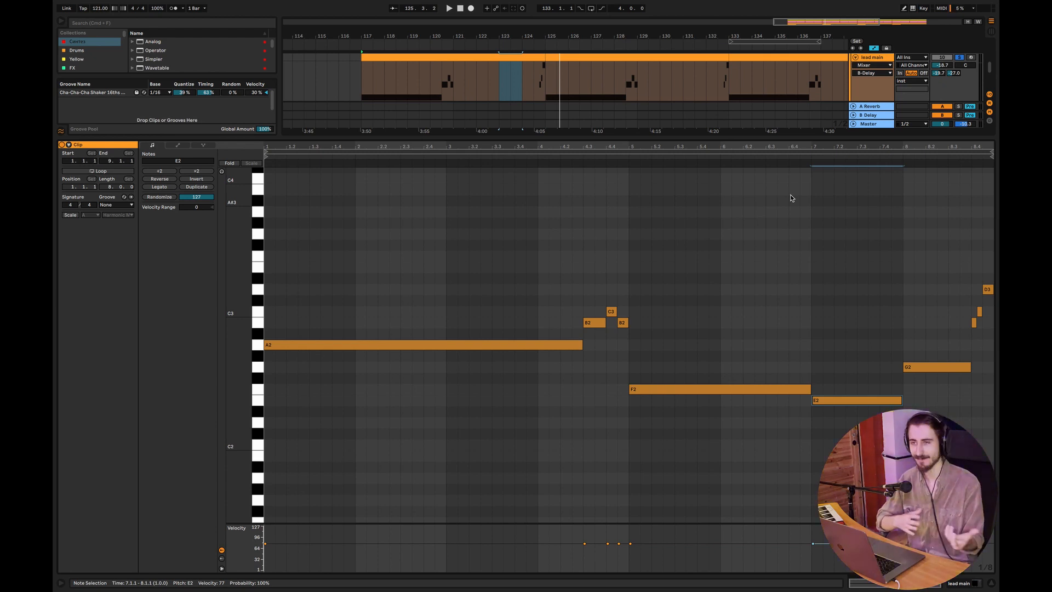
left_click(991, 583)
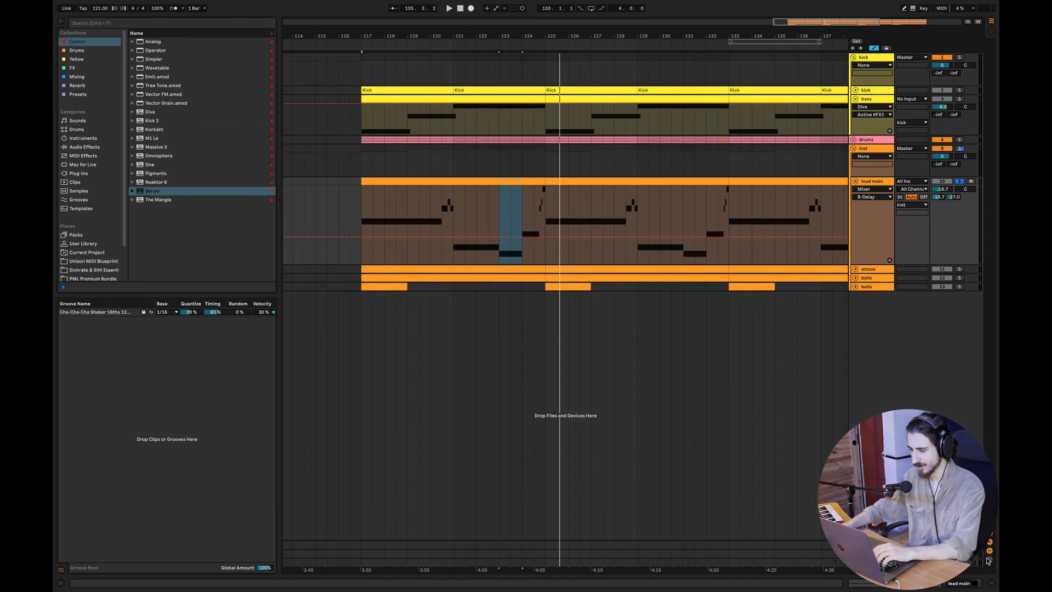
double_click(879, 181)
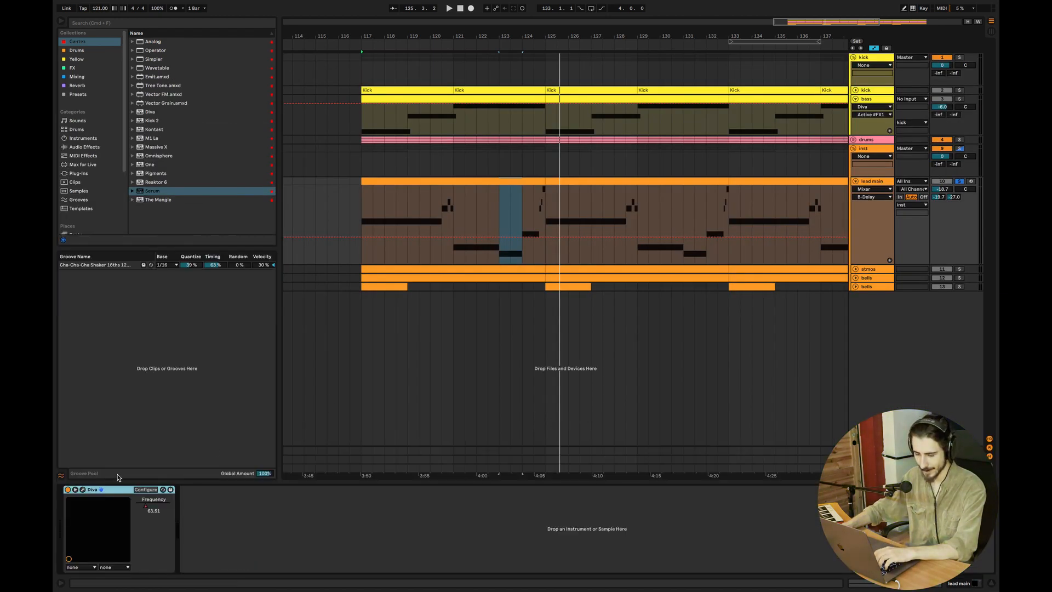
left_click(85, 491)
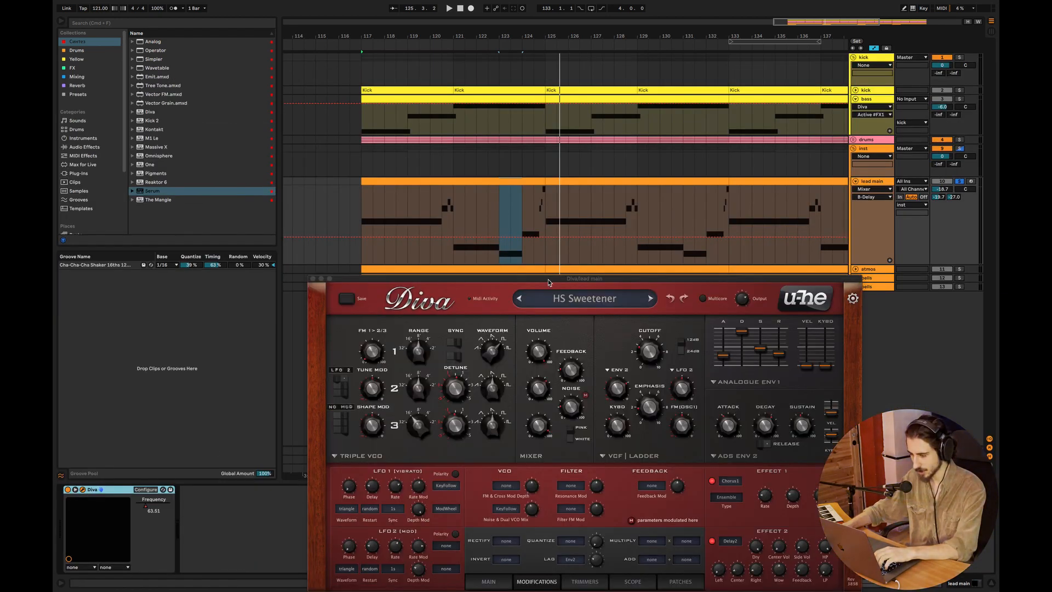
left_click_drag(548, 282, 497, 162)
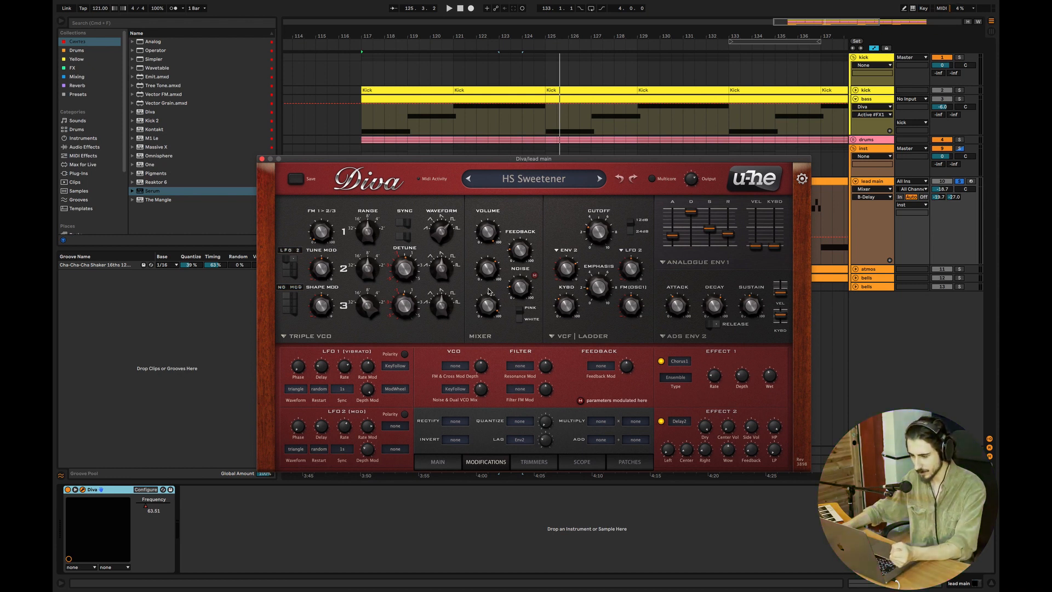
left_click_drag(409, 312, 409, 308)
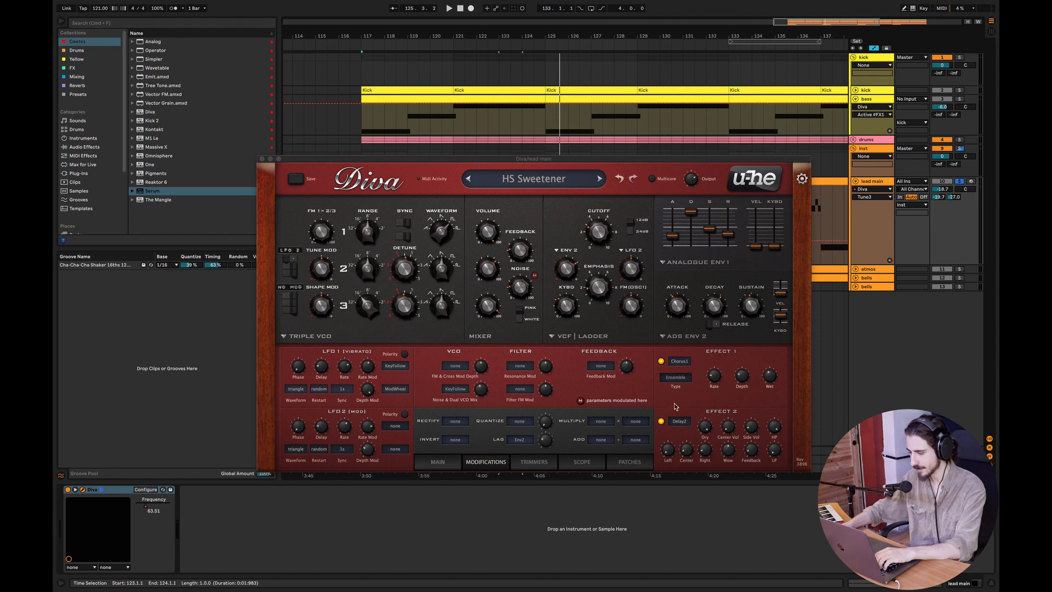
Step: Switch off Diva's Chorus1 and Delay2 effects and play the dry lead sound
left_click(671, 360)
left_click(670, 362)
left_click(662, 362)
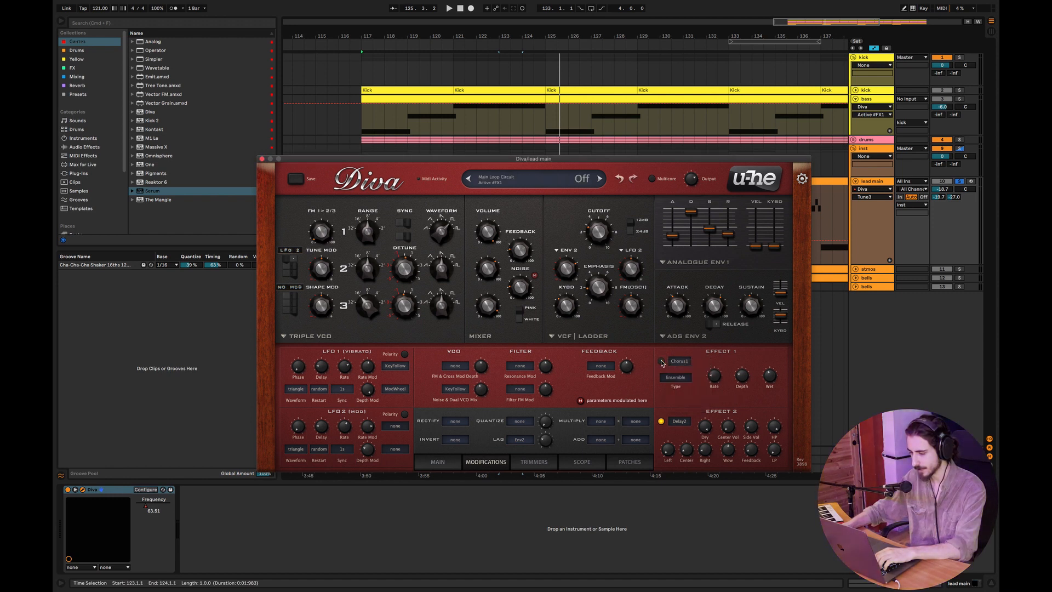
left_click(661, 421)
key("space")
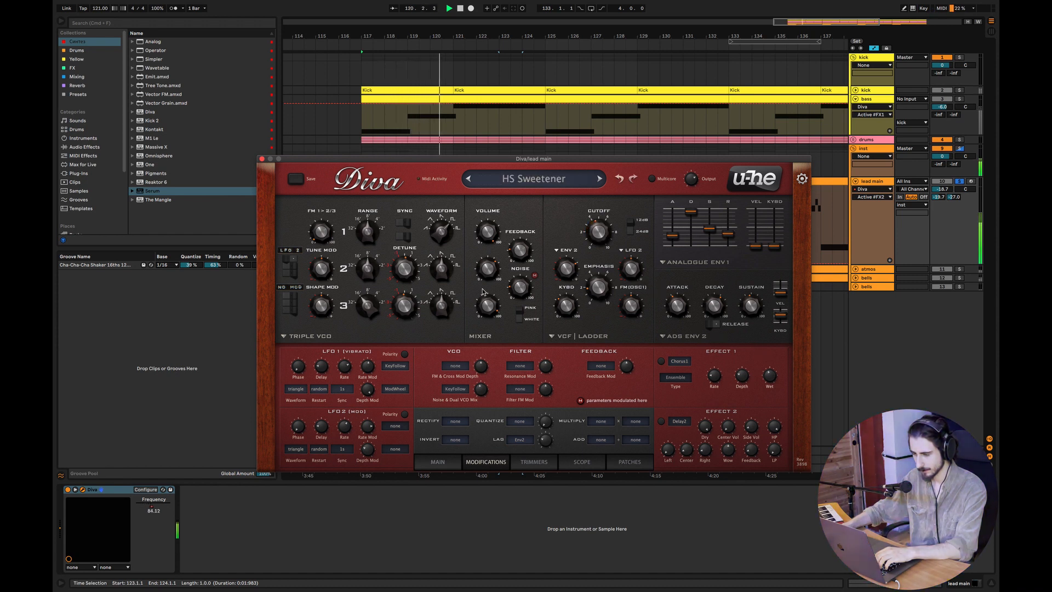
Step: Try Diva's tune modulation depth at 0.60 and 0.00, return it to 0.40, and listen to the lead
left_click(327, 278)
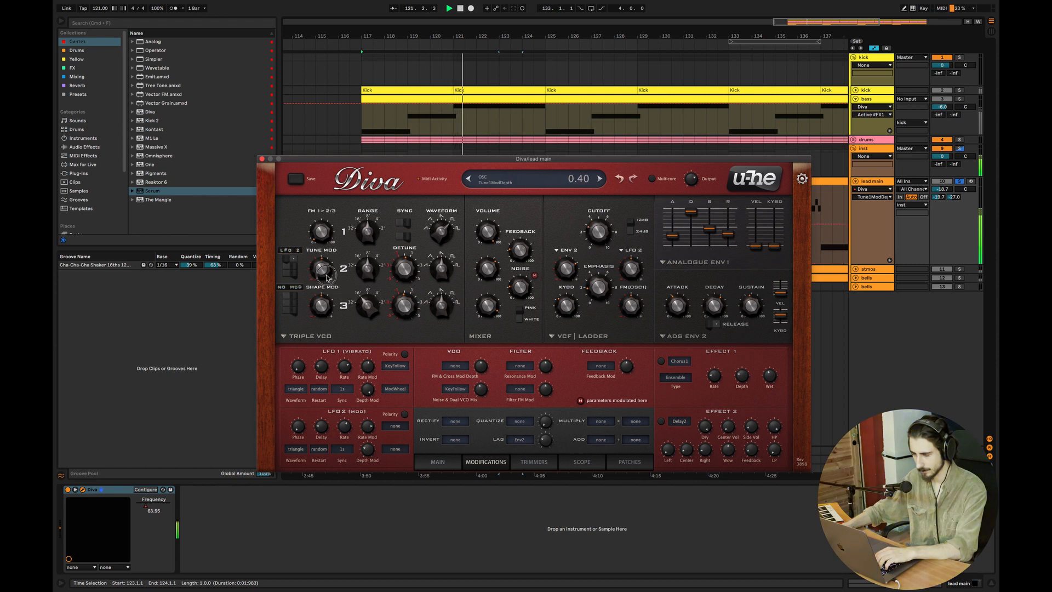
scroll(327, 278, "up", 2)
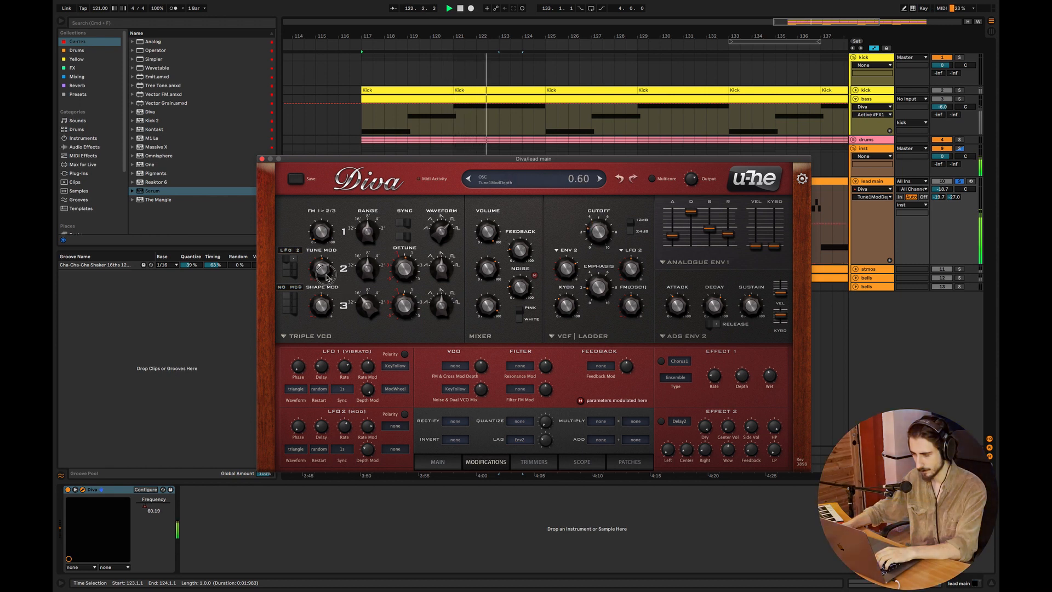
scroll(327, 278, "down", 2)
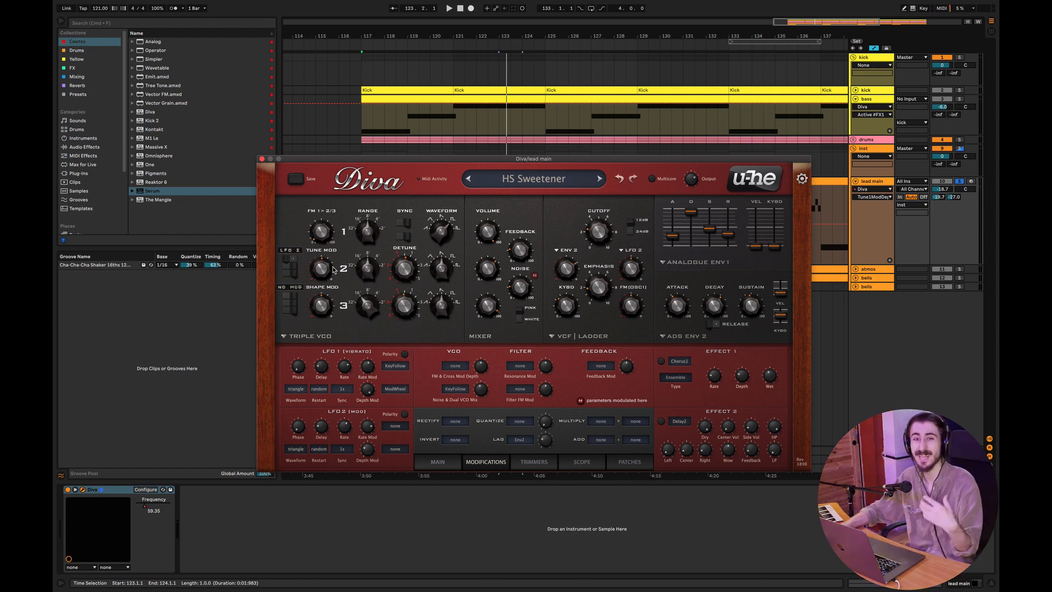
mouse_move(323, 271)
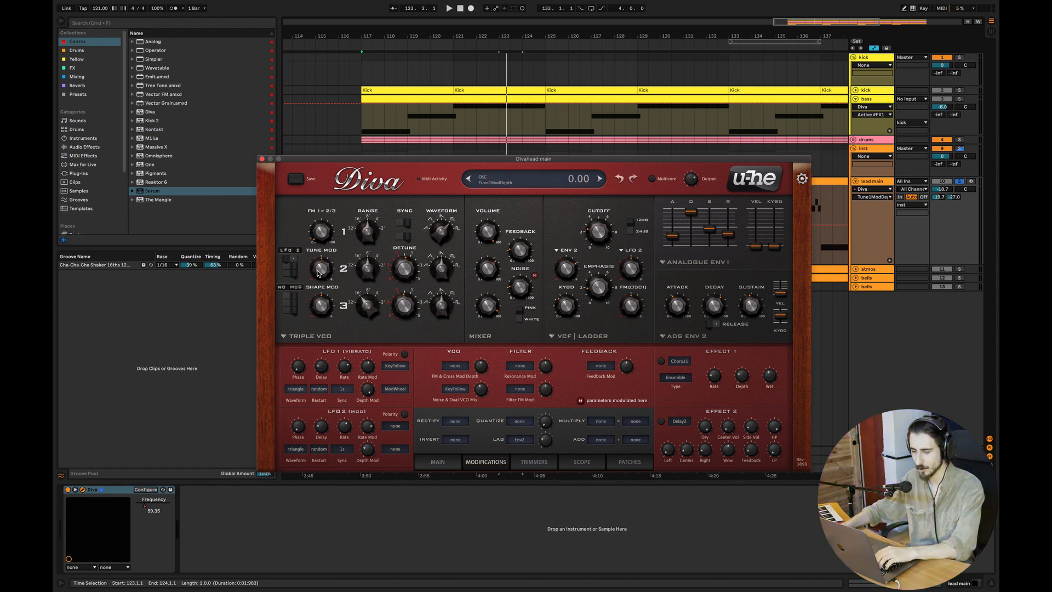
left_click_drag(323, 270, 322, 272)
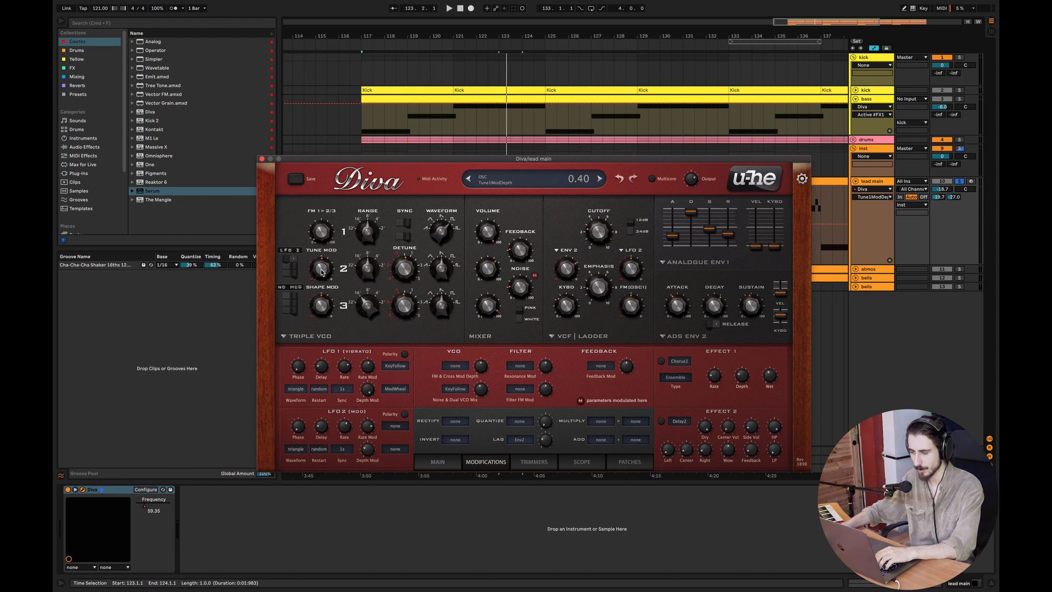
key("space")
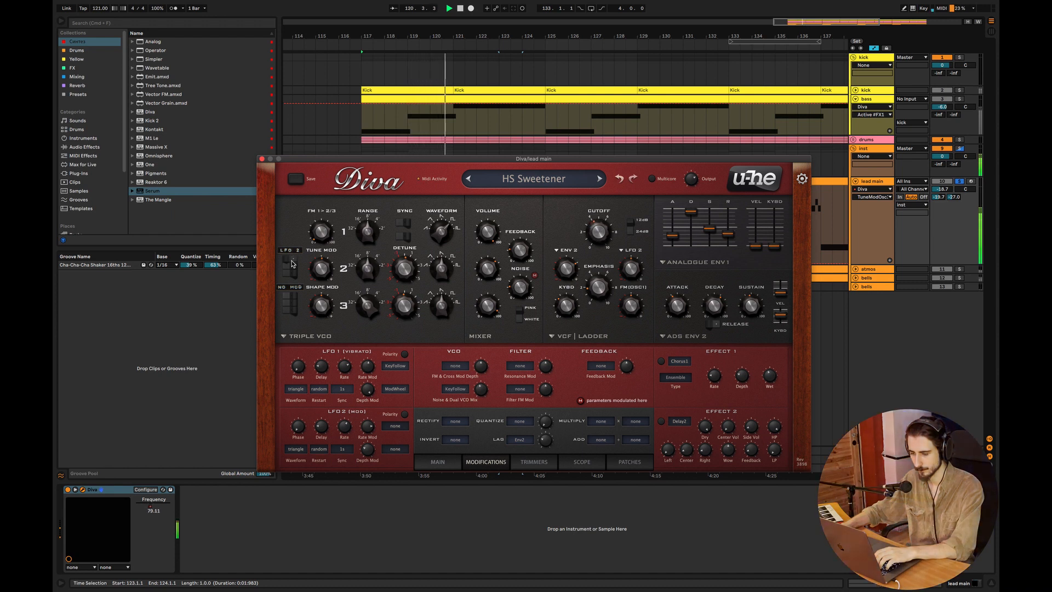
mouse_move(320, 271)
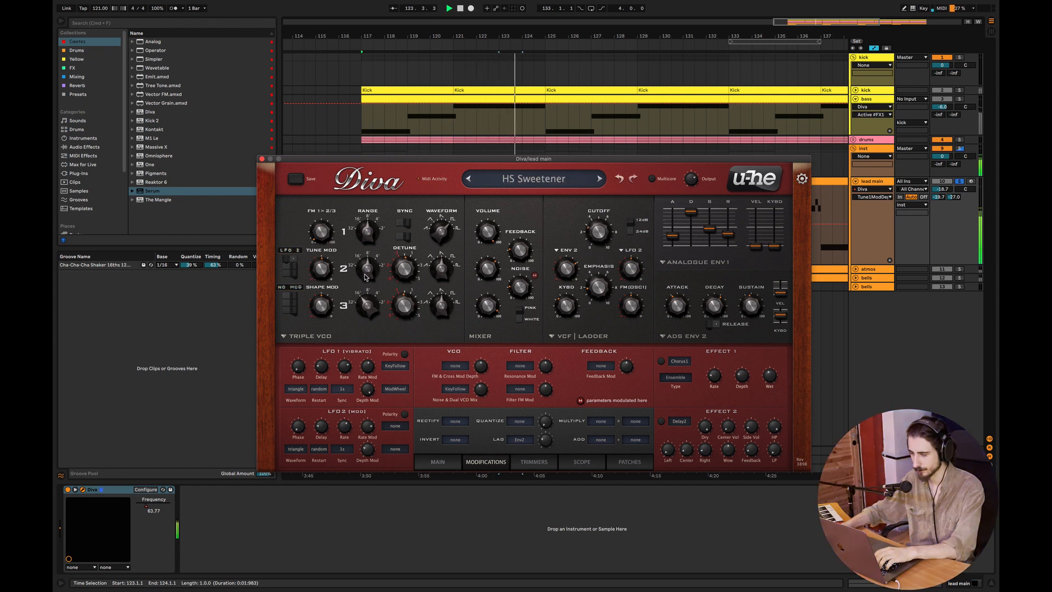
key("space")
Step: Switch Diva's Chorus1 effect back on, play the lead, and re-enable the Delay2 effect during playback
left_click(662, 362)
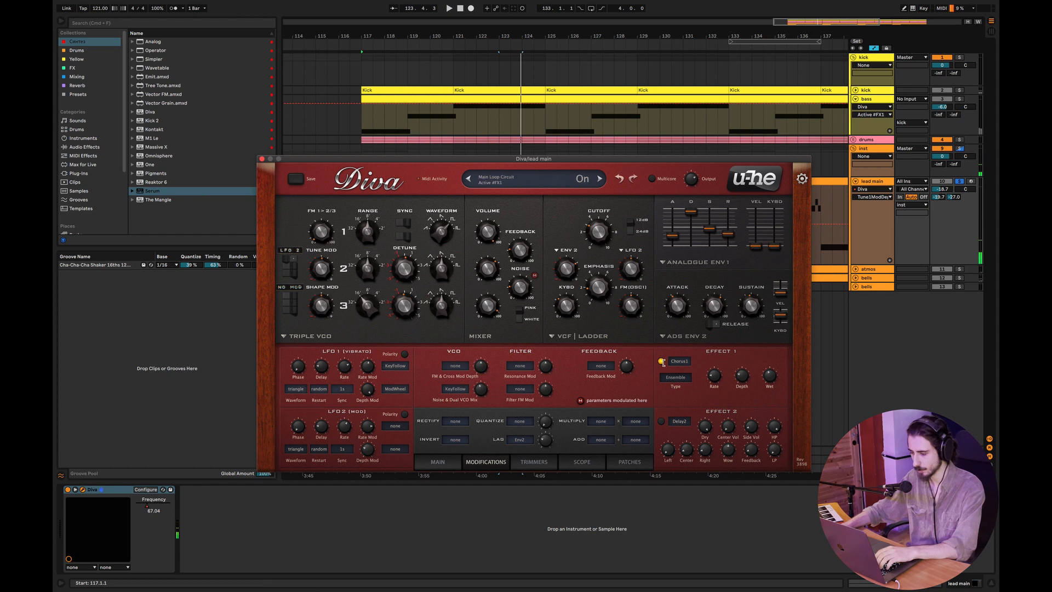
key("space")
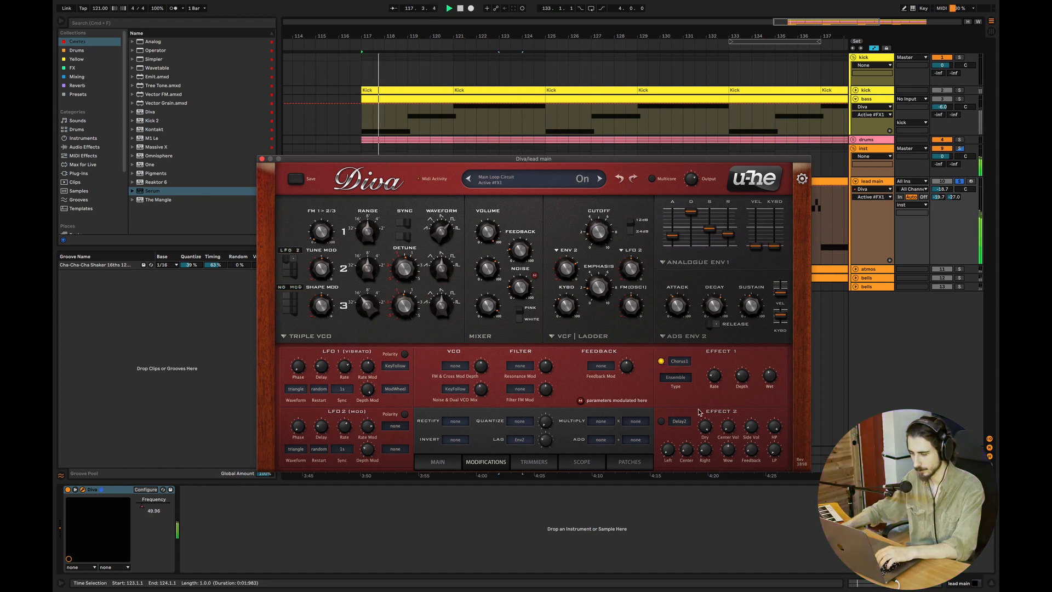
left_click(662, 422)
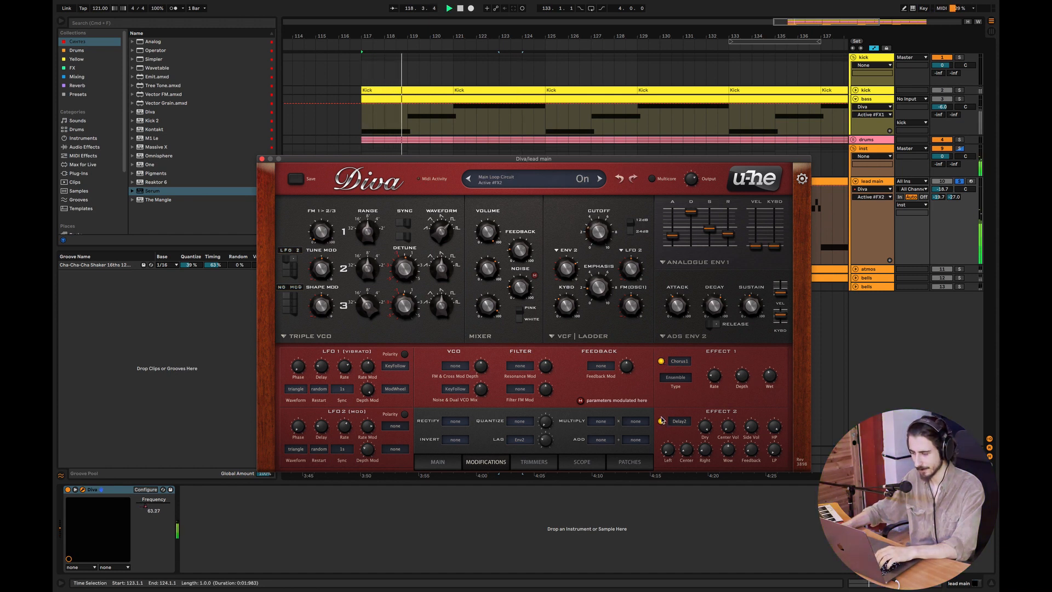
Step: Adjust the keyboard follow slider of Diva's analogue envelope 1 and close the synth window
left_click_drag(781, 293, 761, 240)
left_click_drag(772, 240, 772, 237)
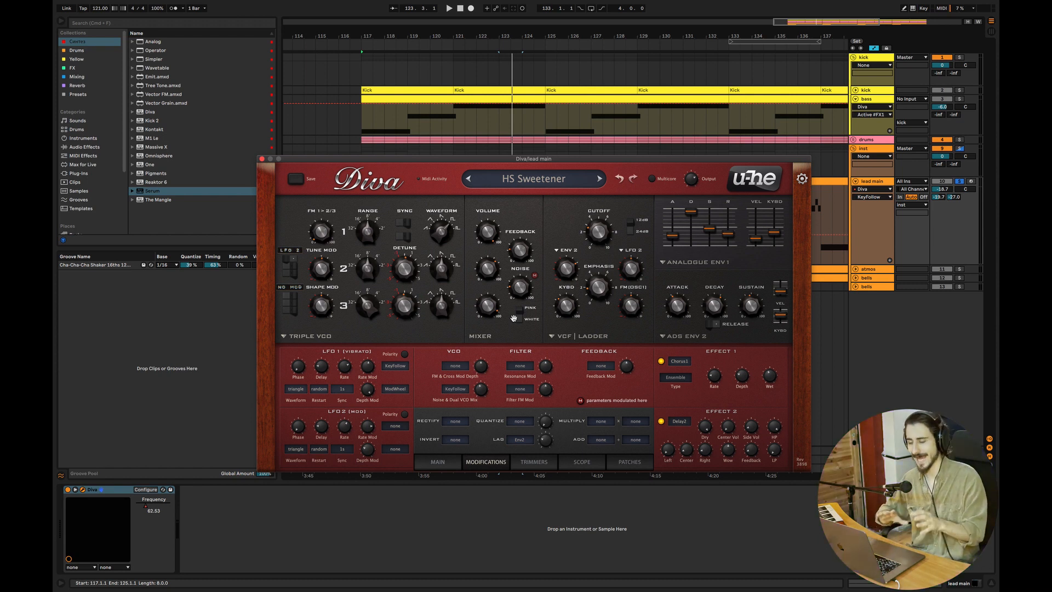
left_click(262, 159)
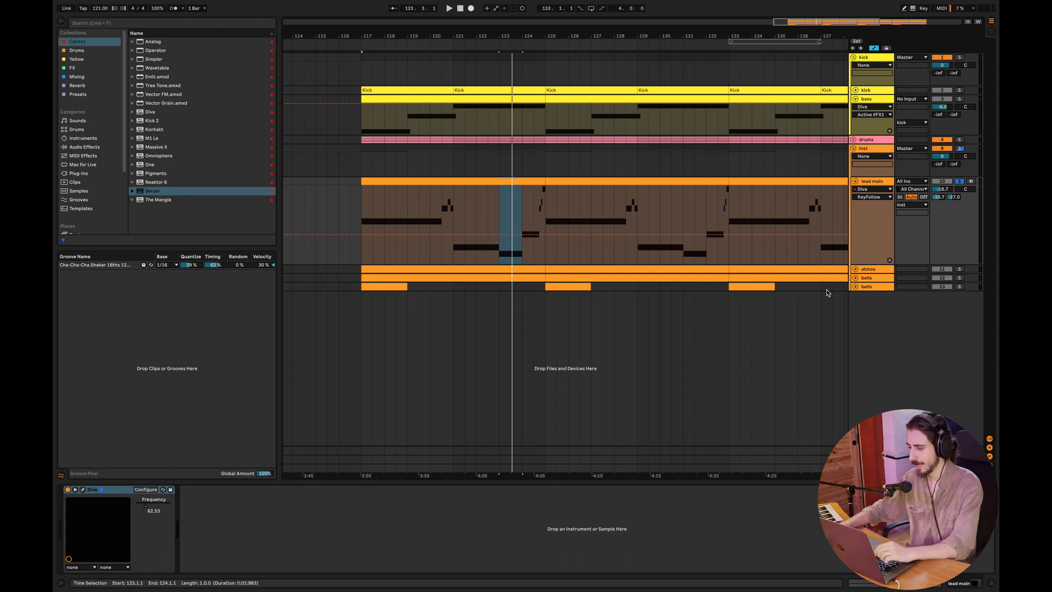
Step: Fold the lead main track, unfold and solo the atmos track, and play it from bar 117
left_click(856, 182)
left_click(856, 192)
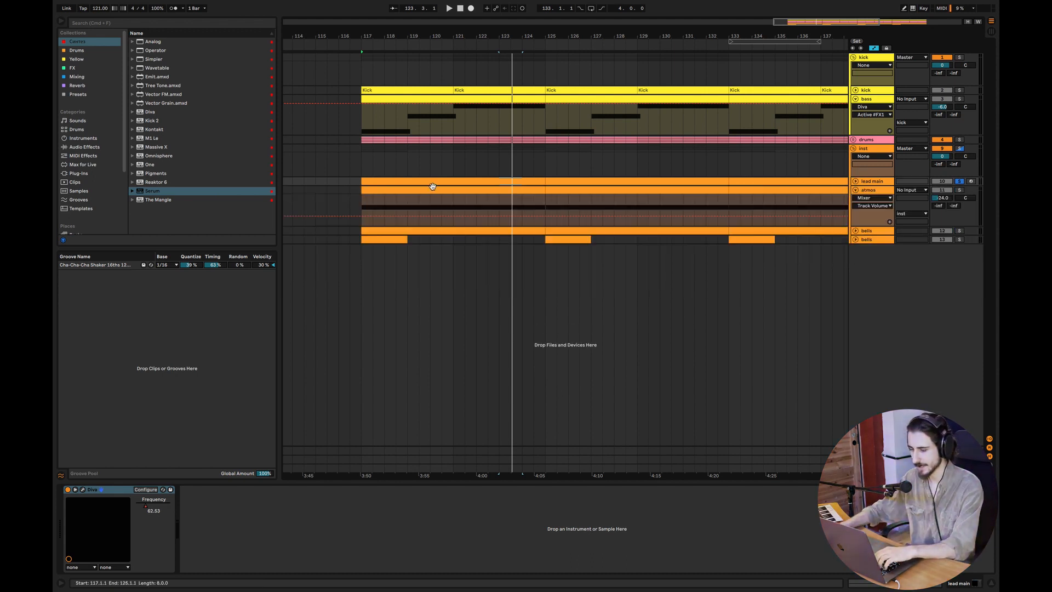
left_click(367, 206)
left_click(960, 191)
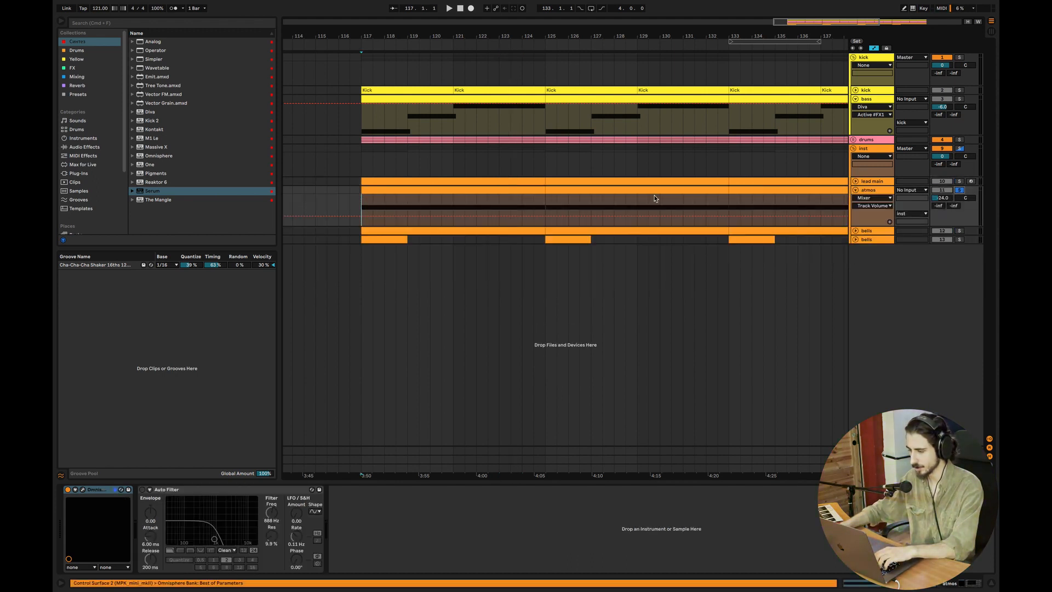
key("space")
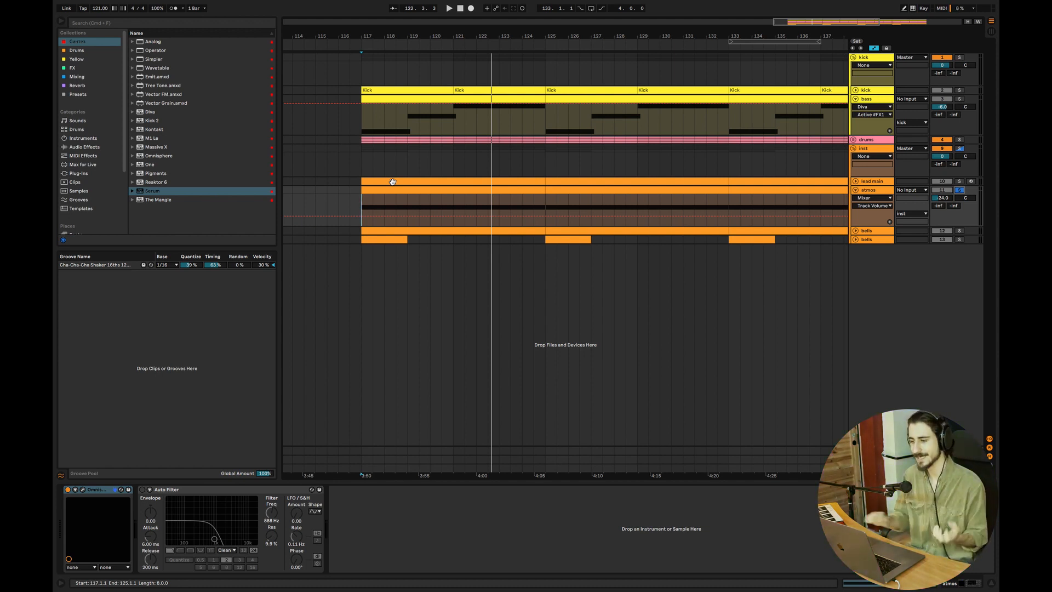
Step: Fold the atmos track and unfold the lead main track and the first bells track
left_click(855, 190)
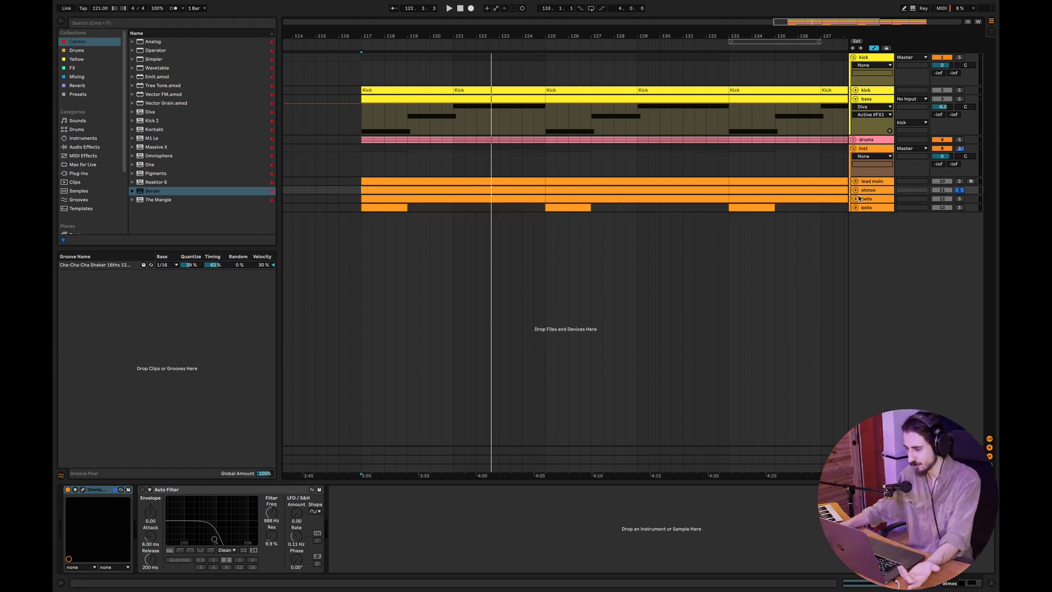
left_click(856, 181)
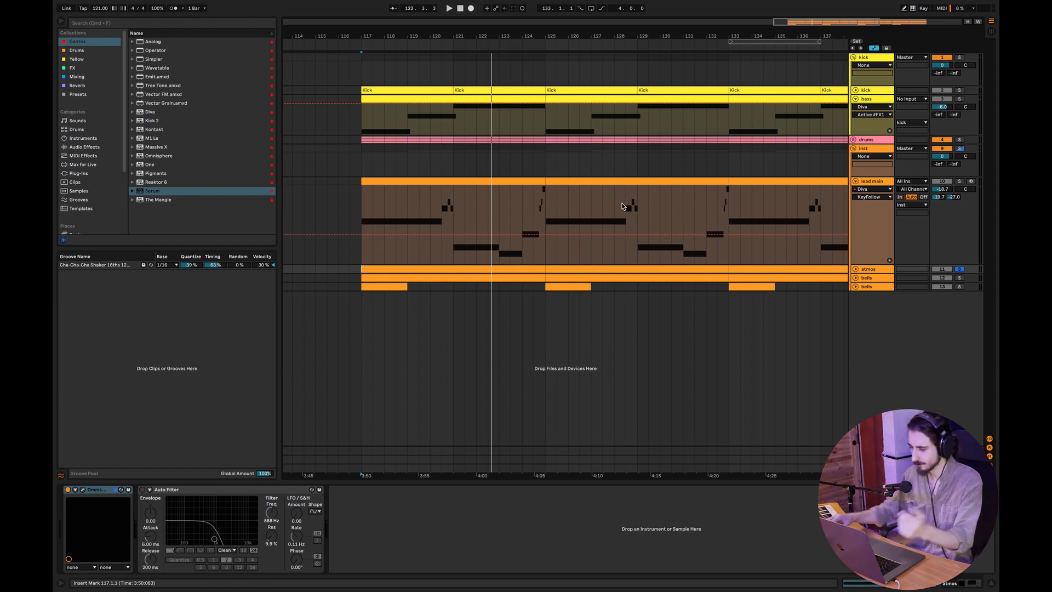
left_click(856, 278)
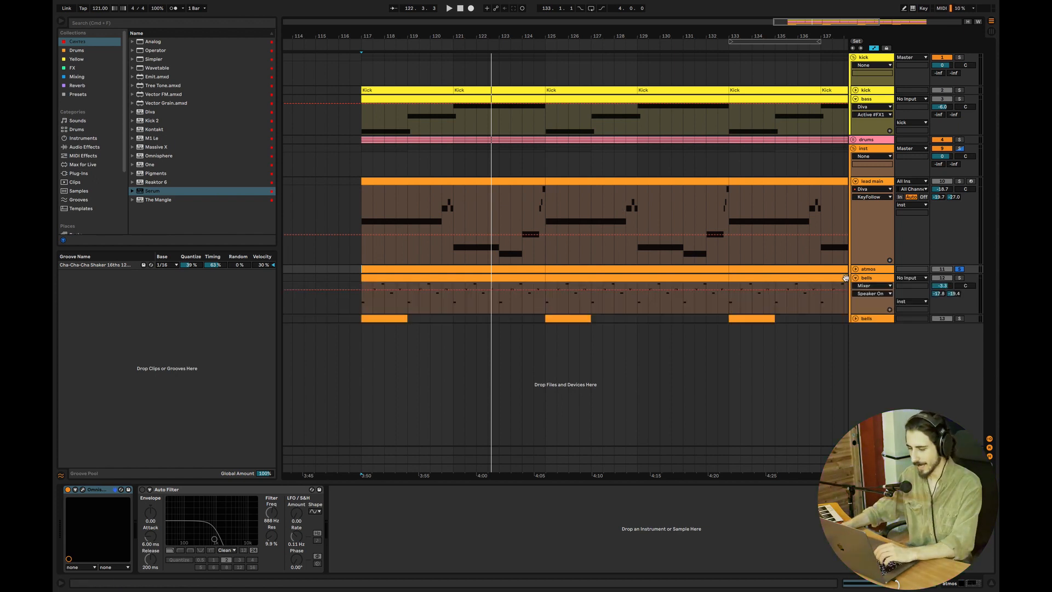
Step: Open the first bells clip, examine its notes enlarged in the piano roll, and close the clip view
double_click(420, 291)
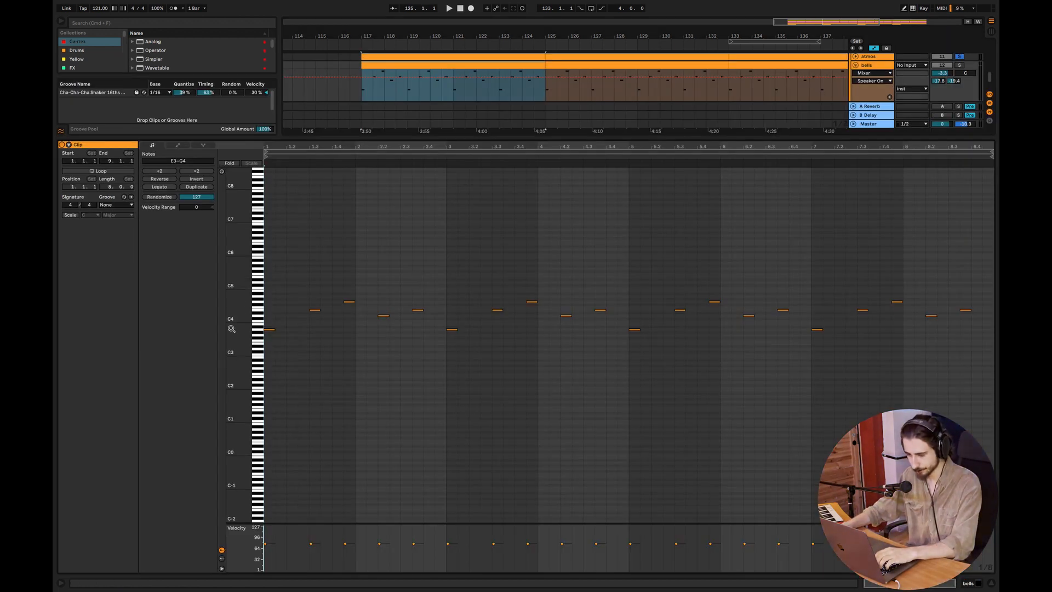
left_click_drag(231, 329, 250, 323)
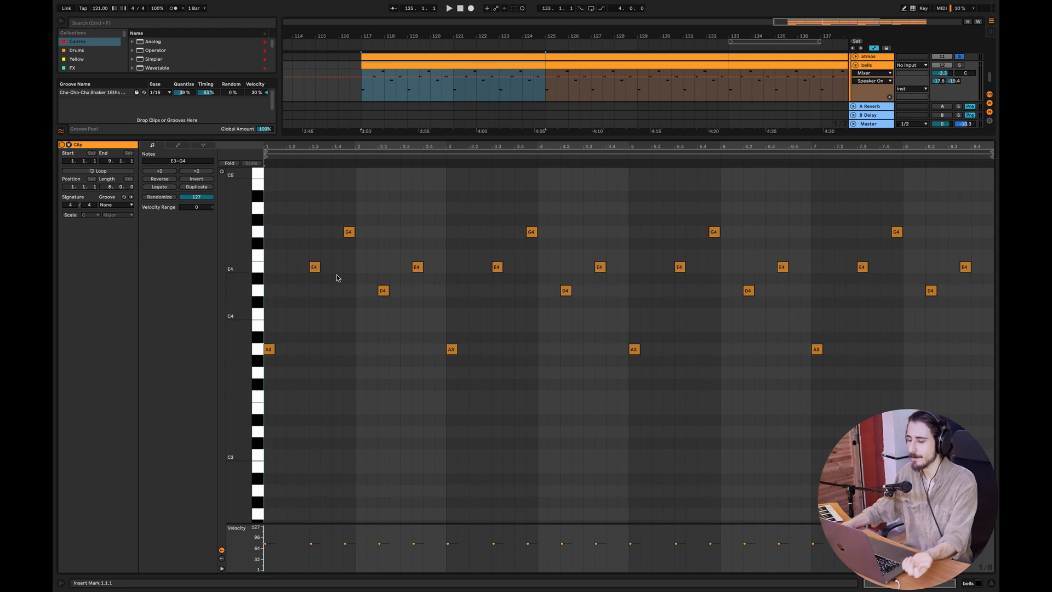
key("alt+super+l")
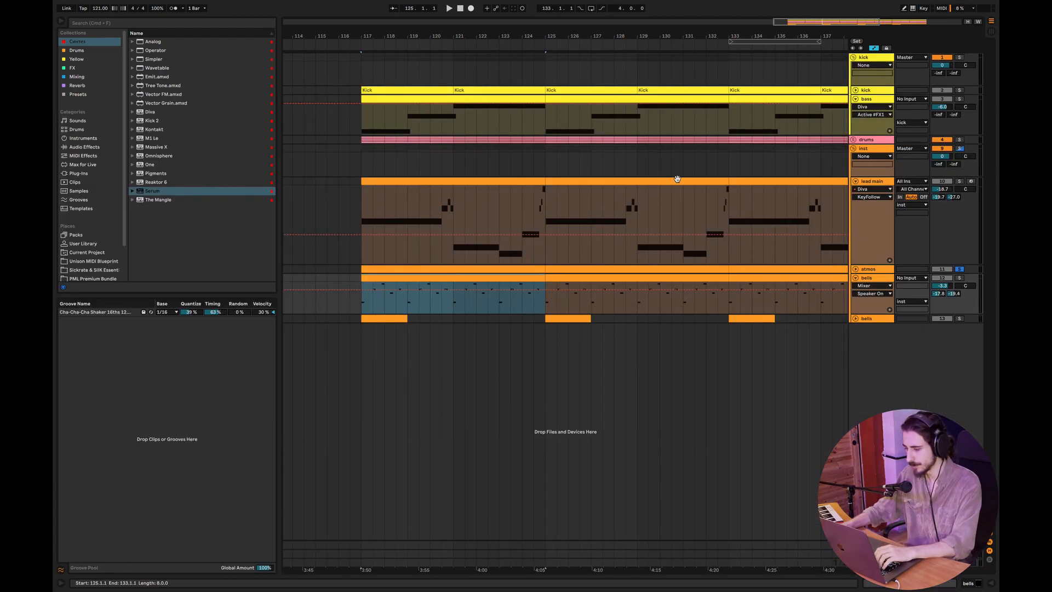
Step: Solo the first bells track, play it from bar 117 with the kick group, and add the lead main track to the solo
left_click(959, 278)
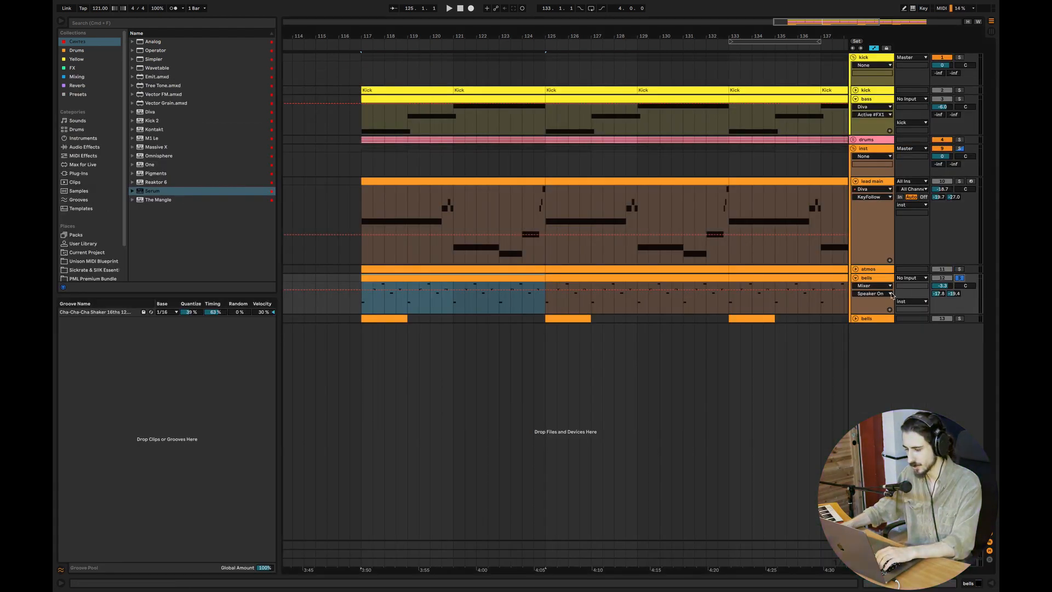
left_click_drag(361, 302, 401, 305)
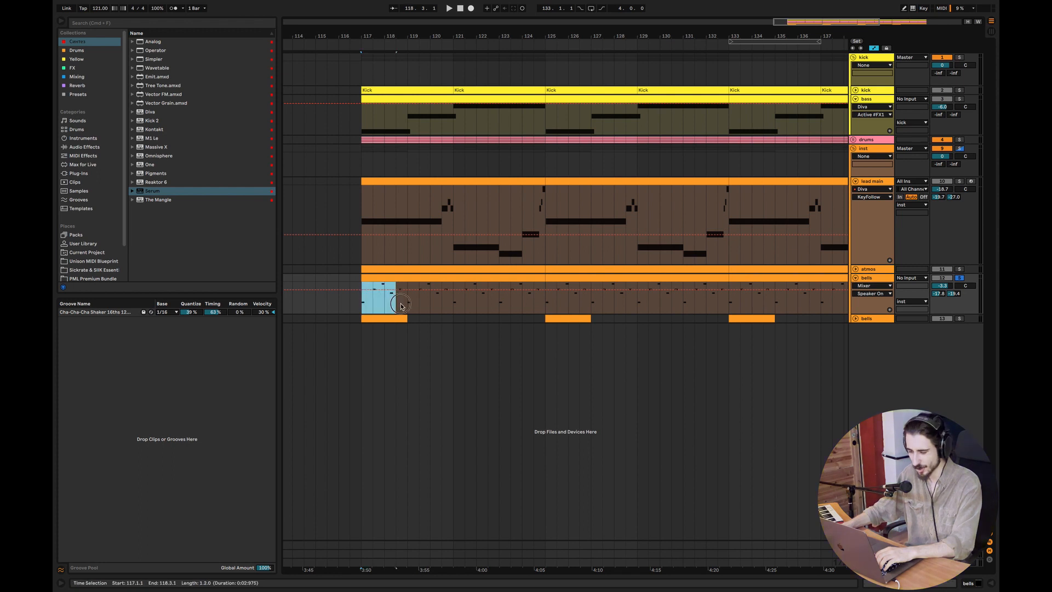
left_click(362, 302)
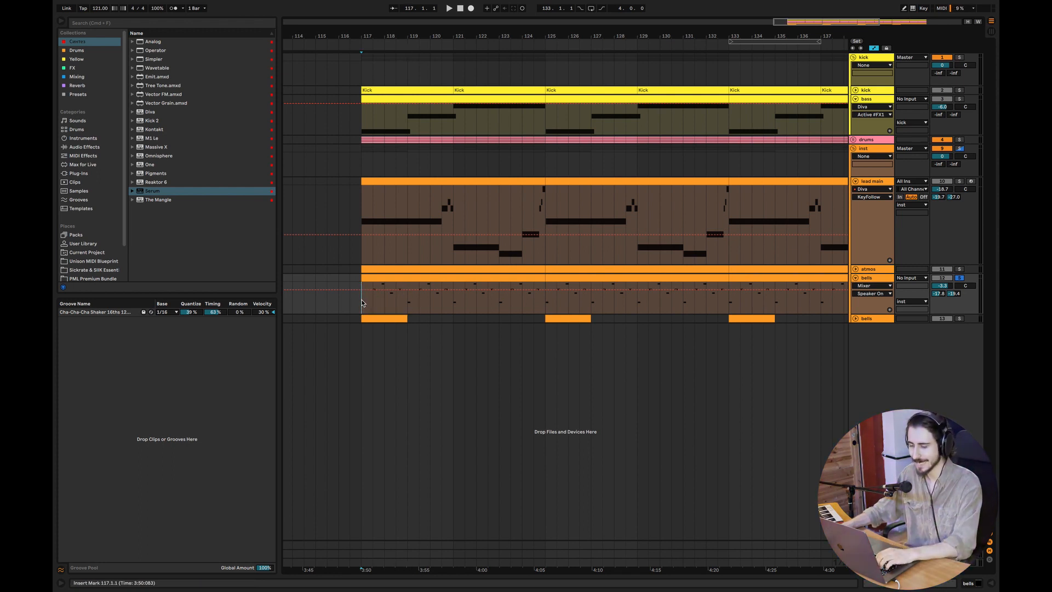
key("space")
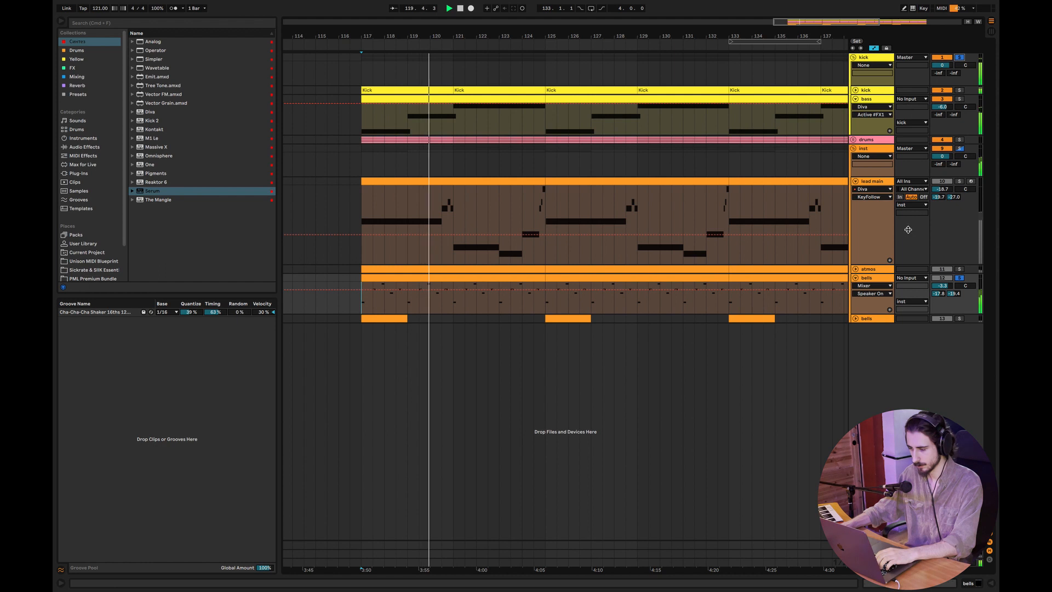
left_click(960, 181)
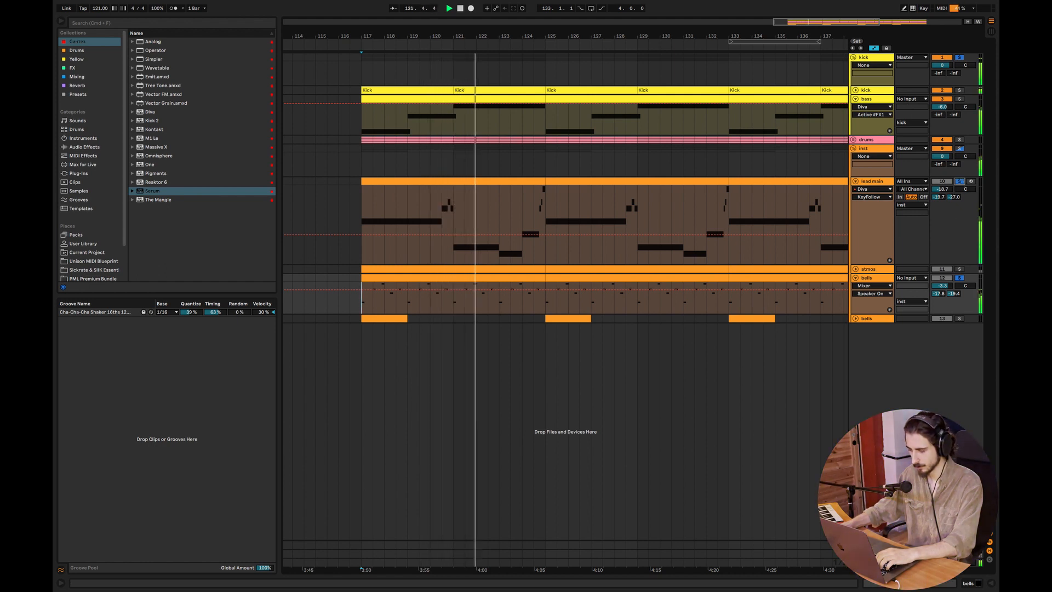
left_click(858, 322)
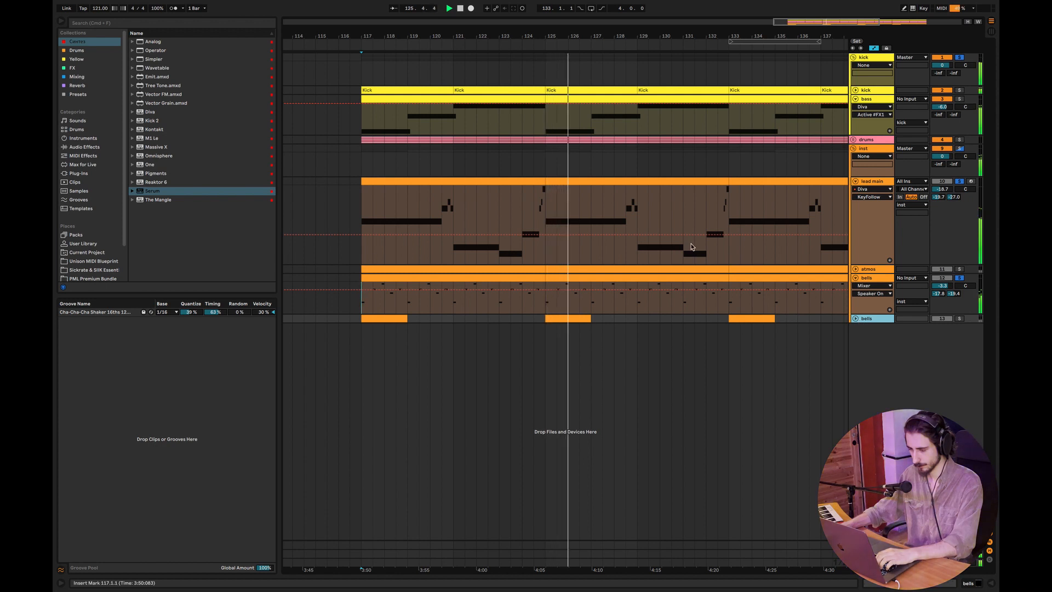
key("space")
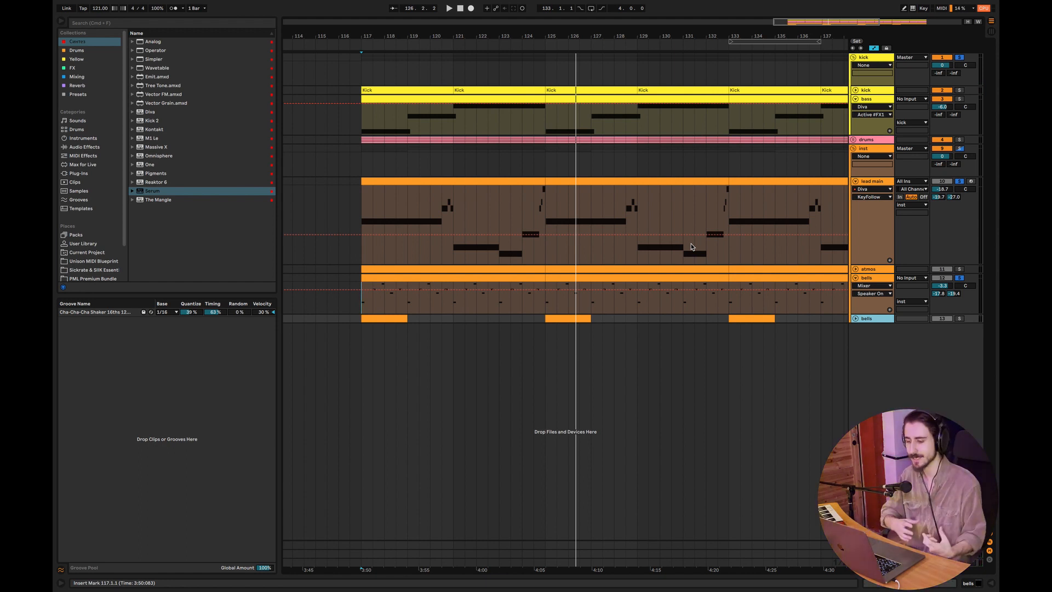
Step: Unfold the second bells track, solo it, and play it from bar 117
left_click(856, 318)
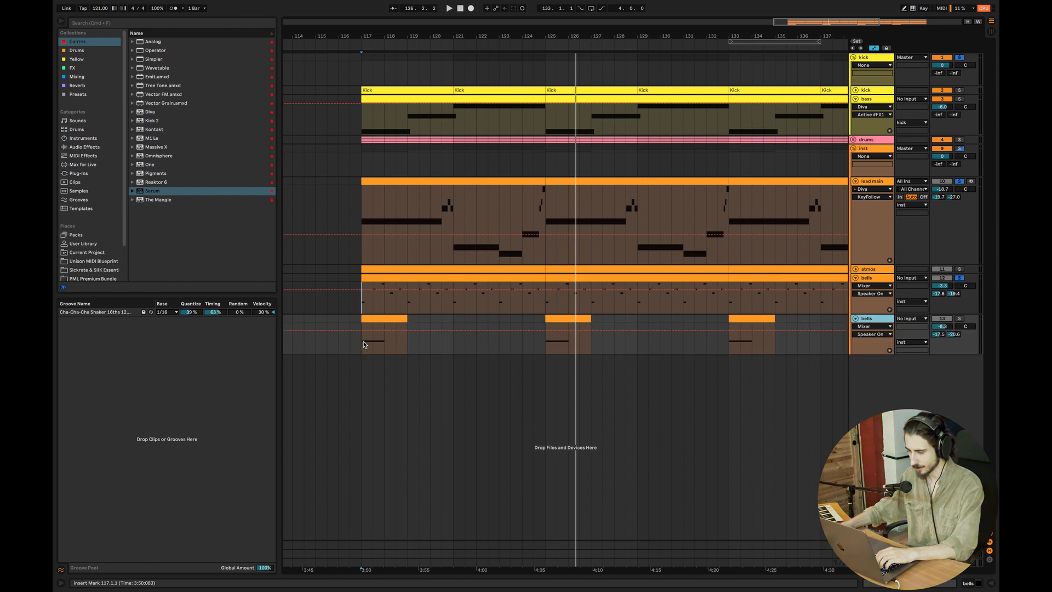
left_click(960, 319)
key("space")
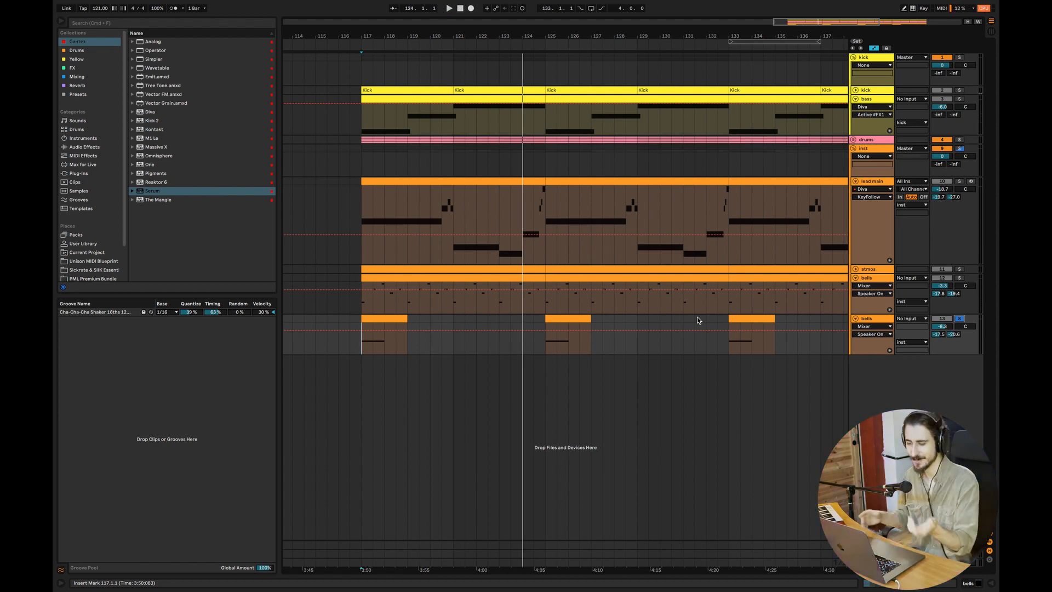
Step: Fold the inst group and unfold the drums group
left_click(854, 151)
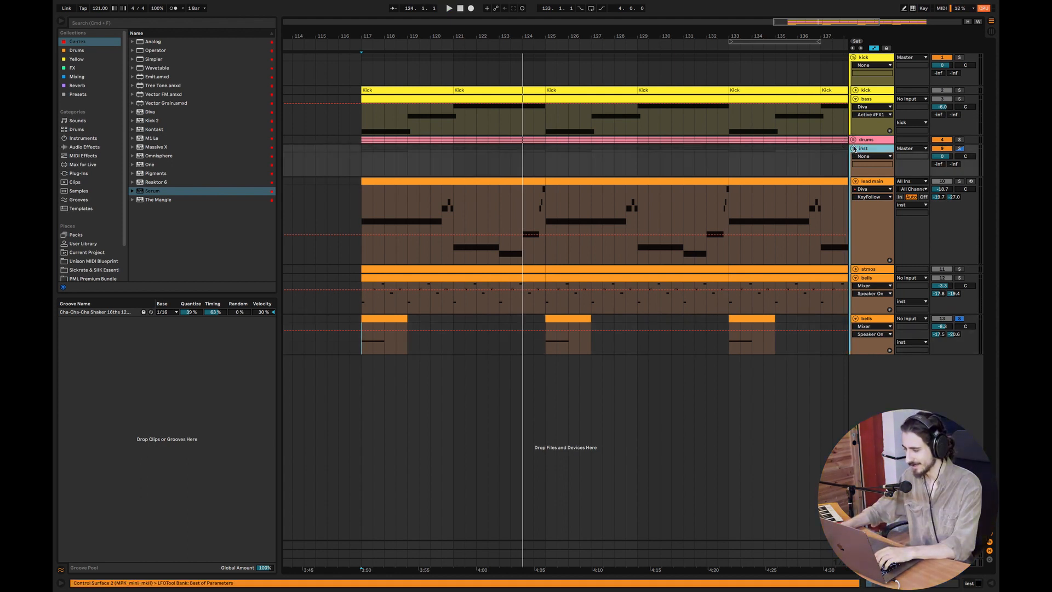
left_click(853, 149)
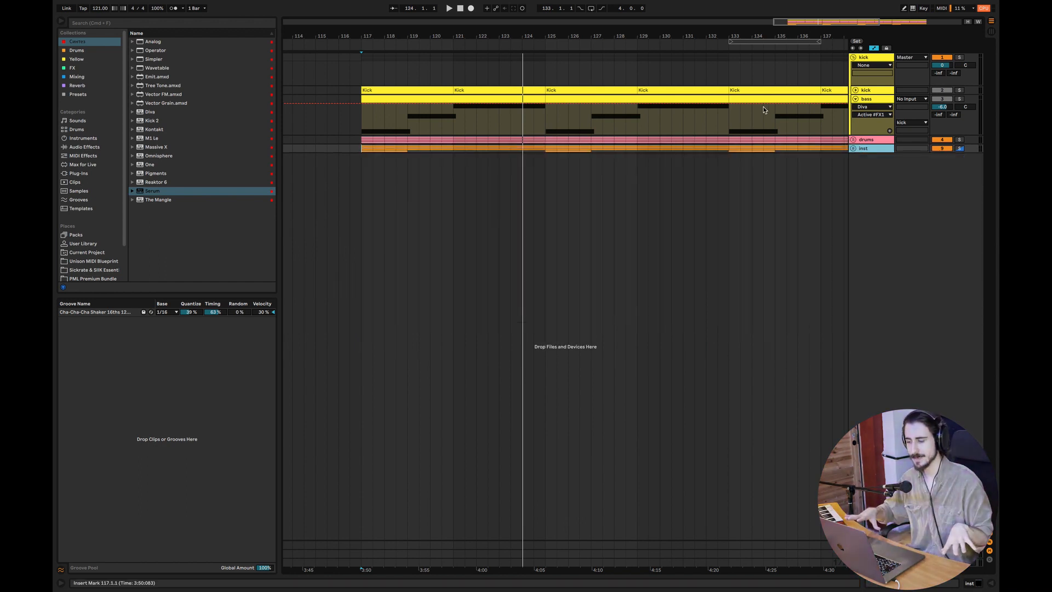
left_click(853, 140)
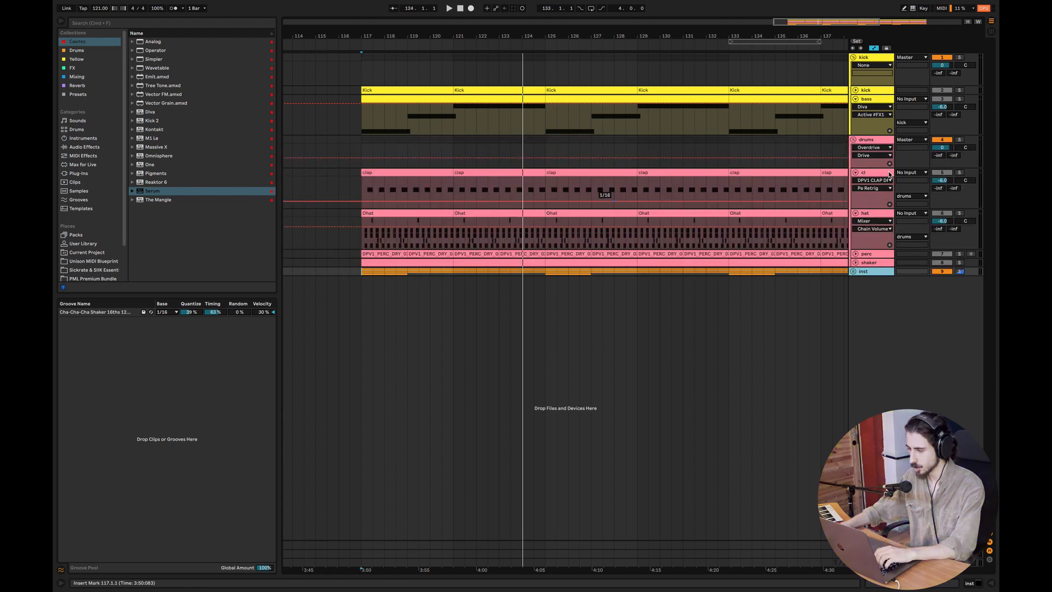
Step: Play the soloed clap track from bar 117 and raise its A-Reverb send during playback
left_click(361, 186)
key("space")
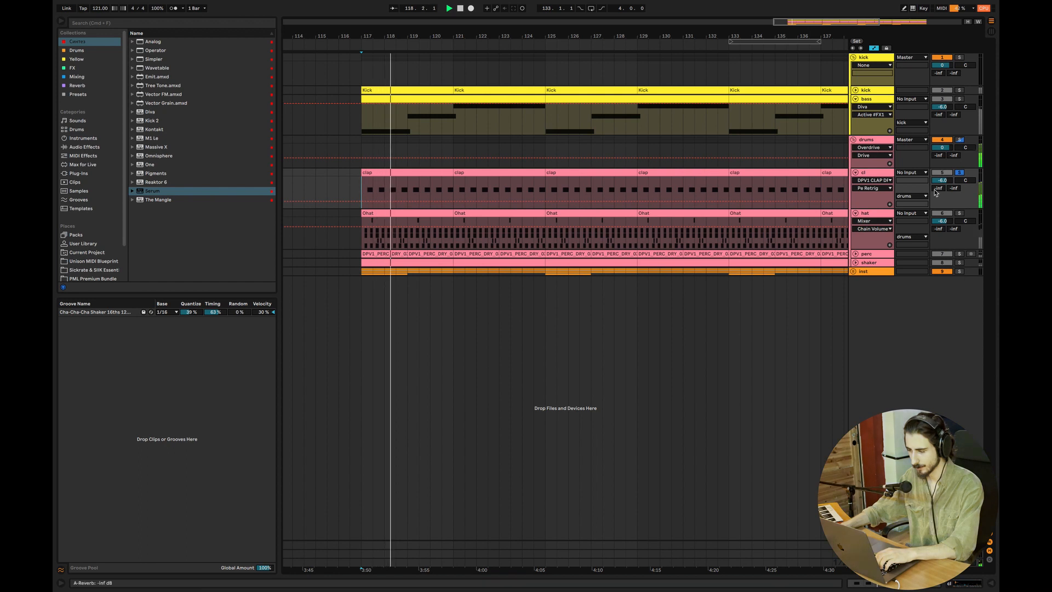
left_click_drag(936, 189, 936, 167)
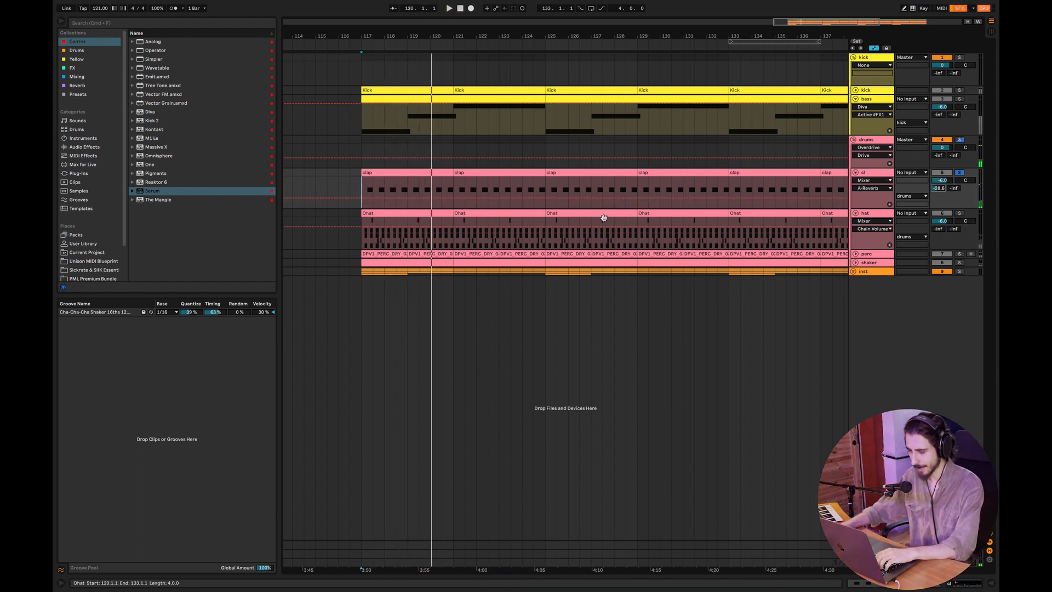
Step: Solo the hat track with the start point at bar 117 and open its first Ohat clip
left_click(871, 214)
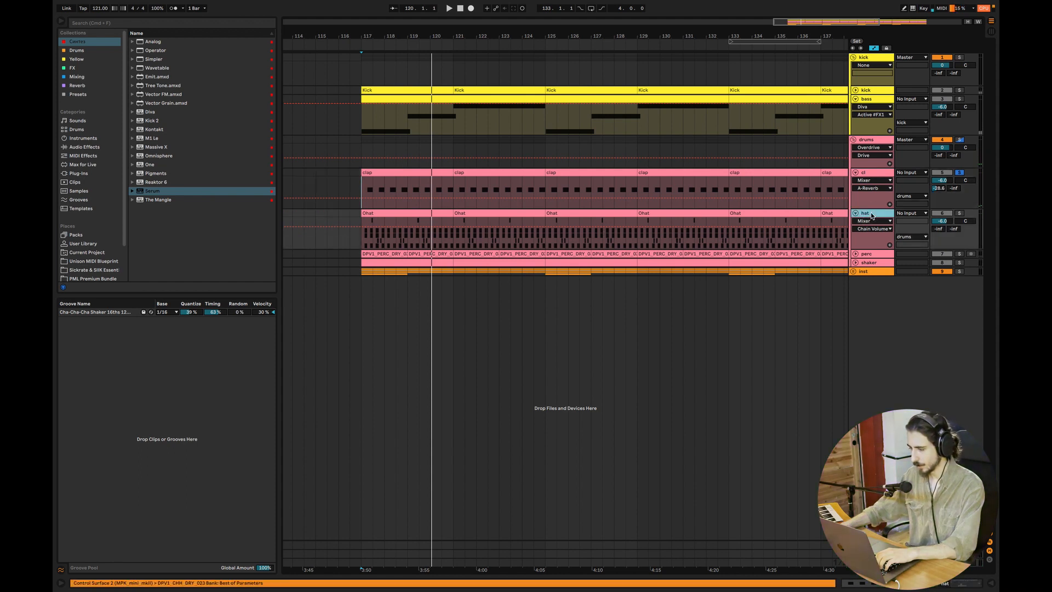
left_click(360, 247)
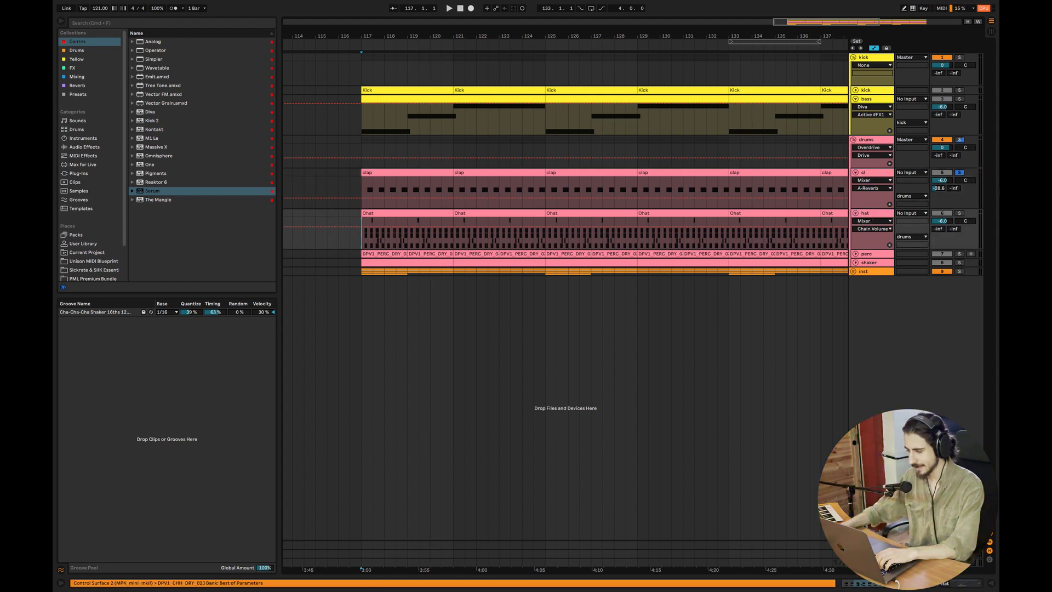
left_click(959, 213)
double_click(420, 214)
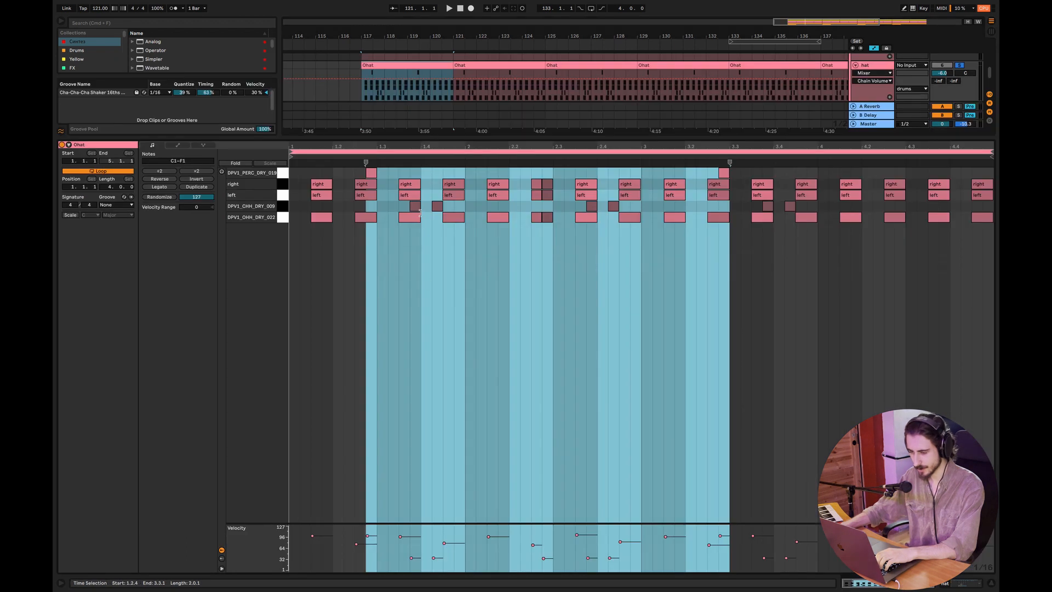
Step: Select the DPV1_OHH_DRY_022 notes, switch on note preview, and audition that open hat sample
left_click(281, 218)
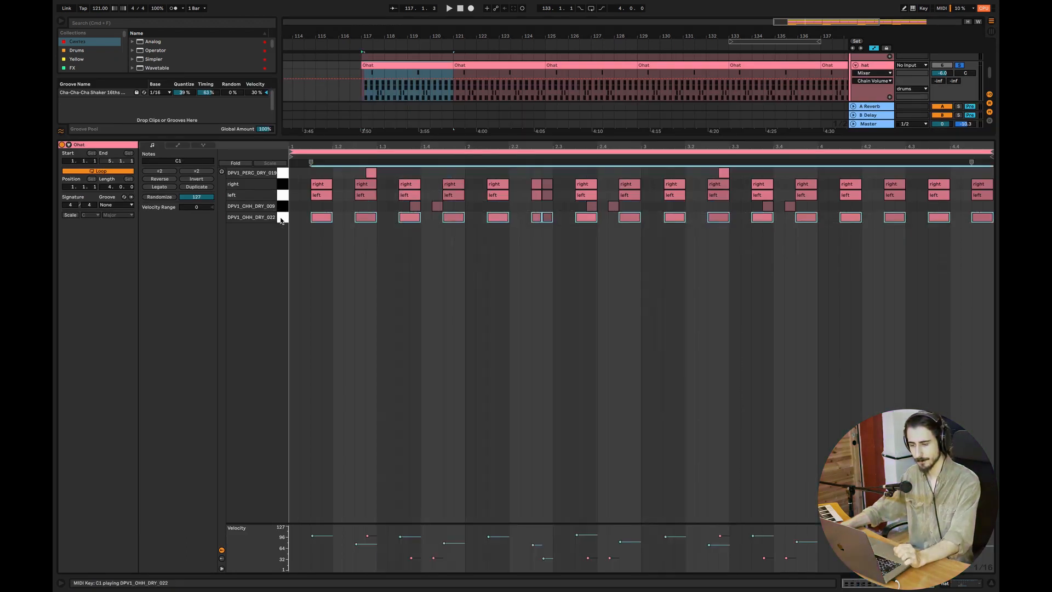
left_click(222, 172)
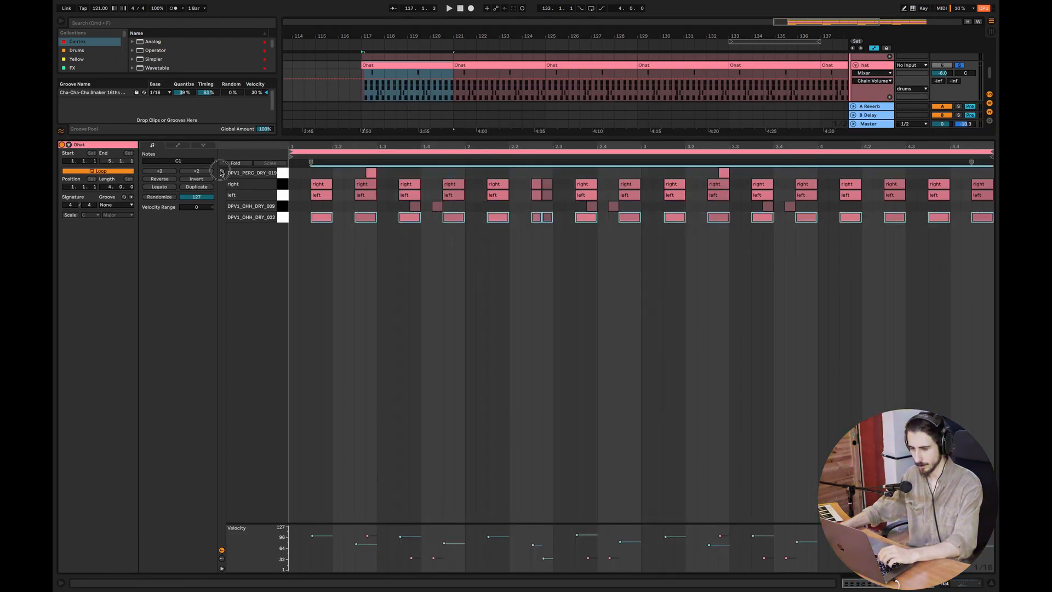
left_click(285, 217)
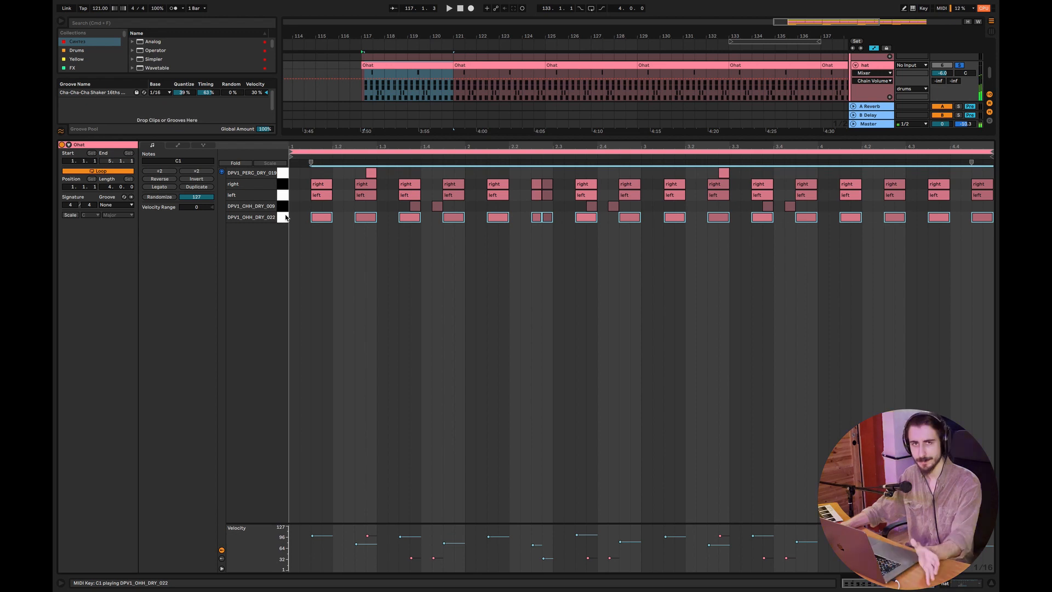
left_click(285, 219)
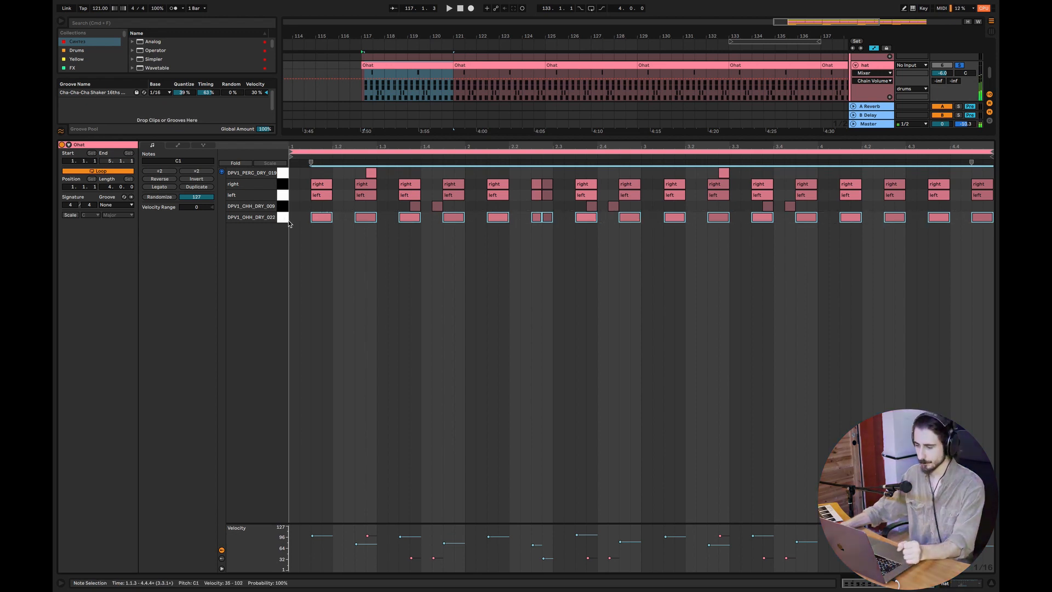
Step: Audition the DPV1_CHH_DRY_009 closed hat and compare the right, left and open hat samples
left_click(278, 207)
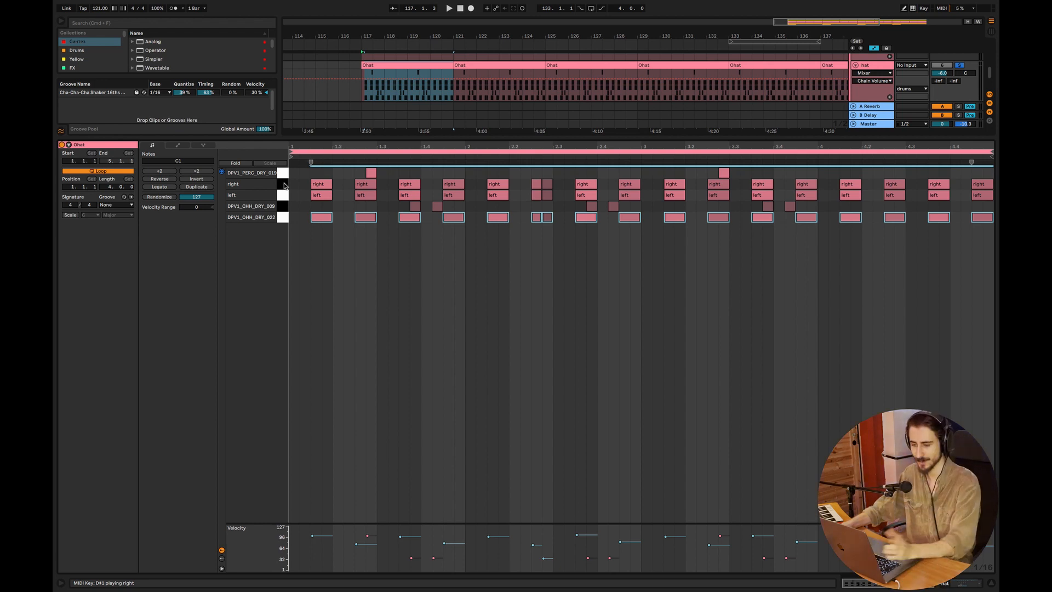
left_click(284, 187)
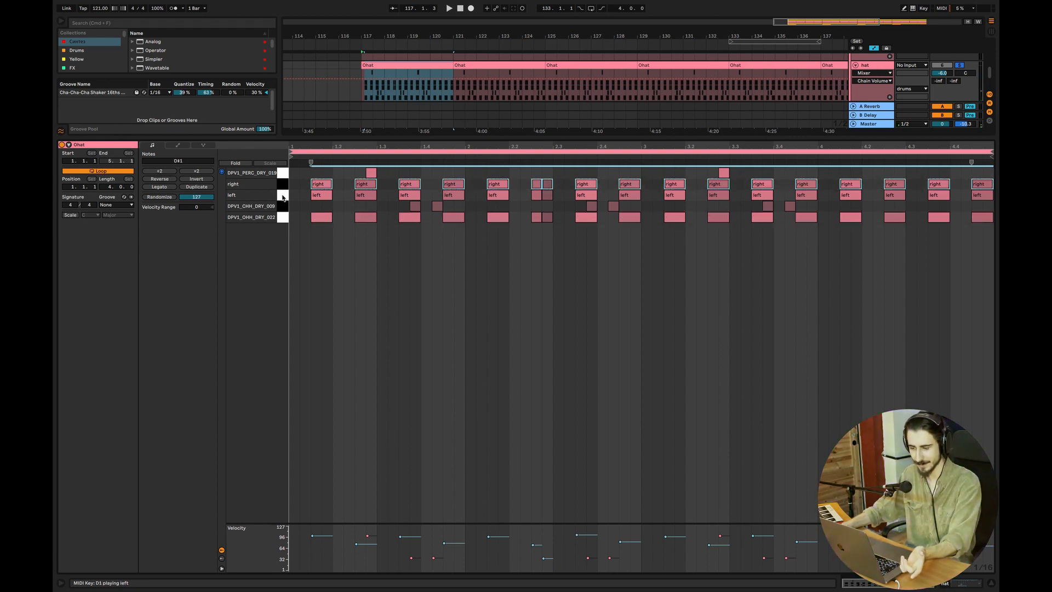
left_click(283, 196)
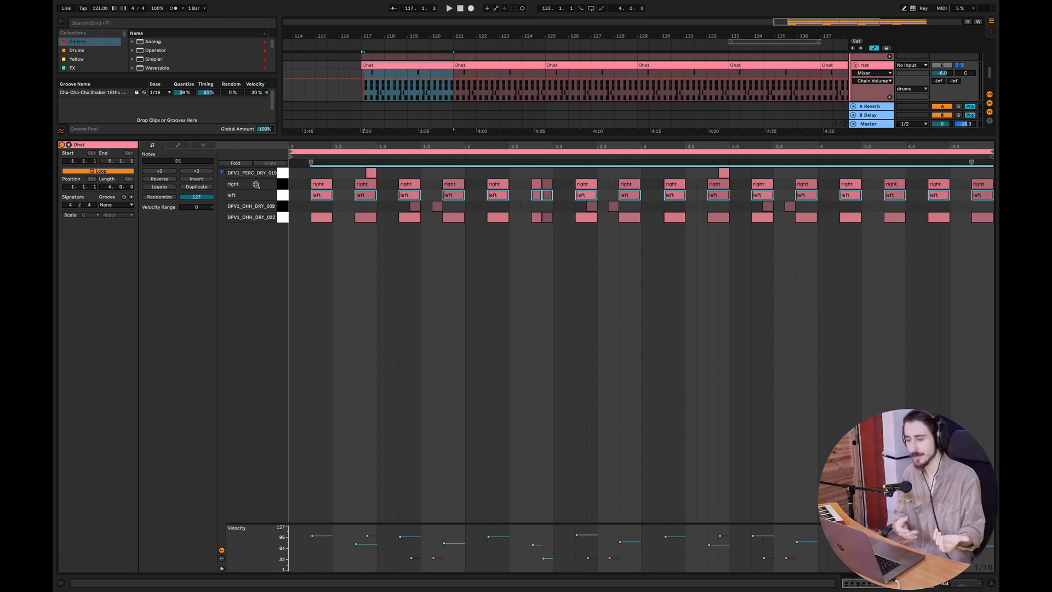
left_click(283, 216)
left_click(284, 195)
left_click(283, 186)
left_click(284, 194)
left_click(283, 185)
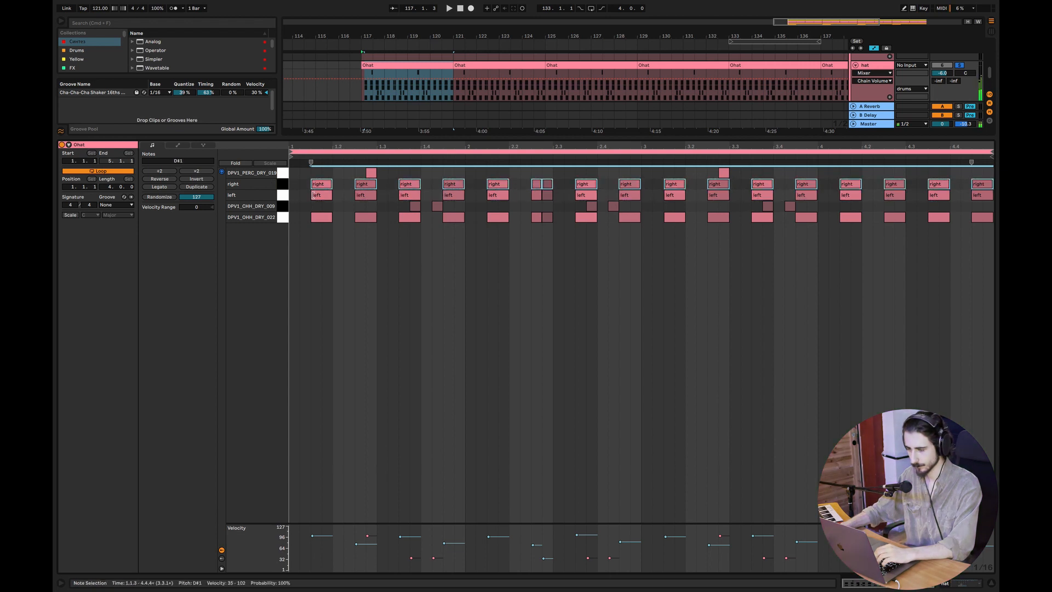
Step: Play the Ohat clip and show the hat track's Drum Rack with its chains
left_click(956, 73)
key("space")
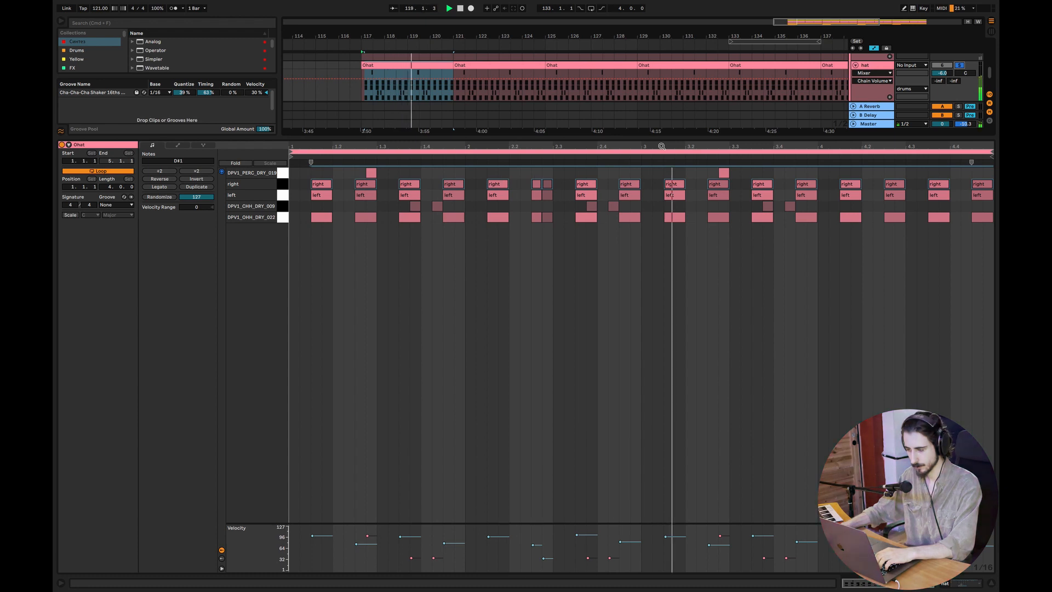
key("space")
double_click(867, 65)
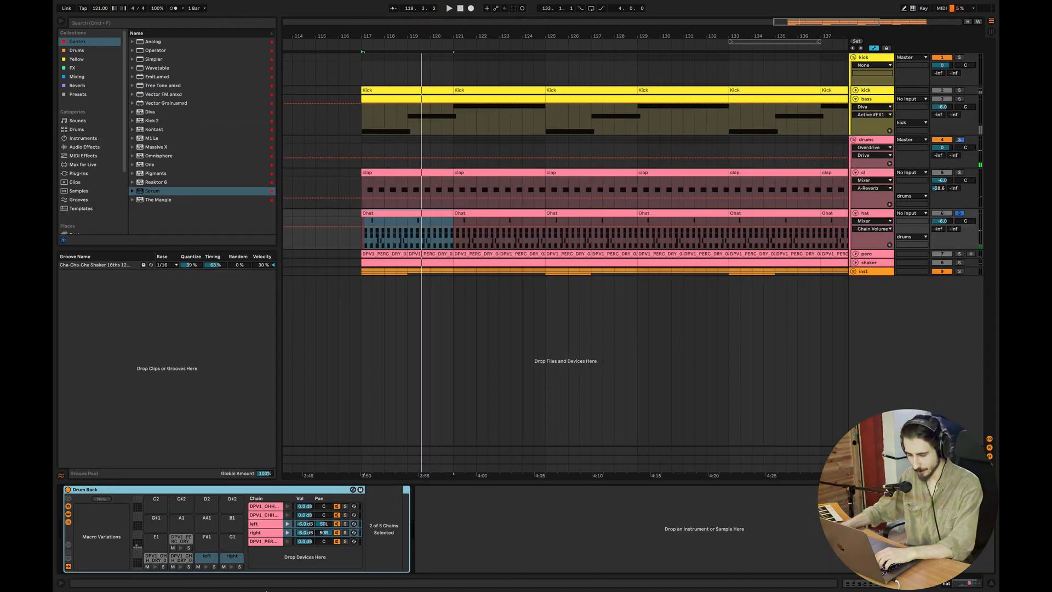
Step: Mute the left and right pads of the Drum Rack during playback, and unmute both once stopped
key("space")
left_click(198, 567)
left_click(224, 567)
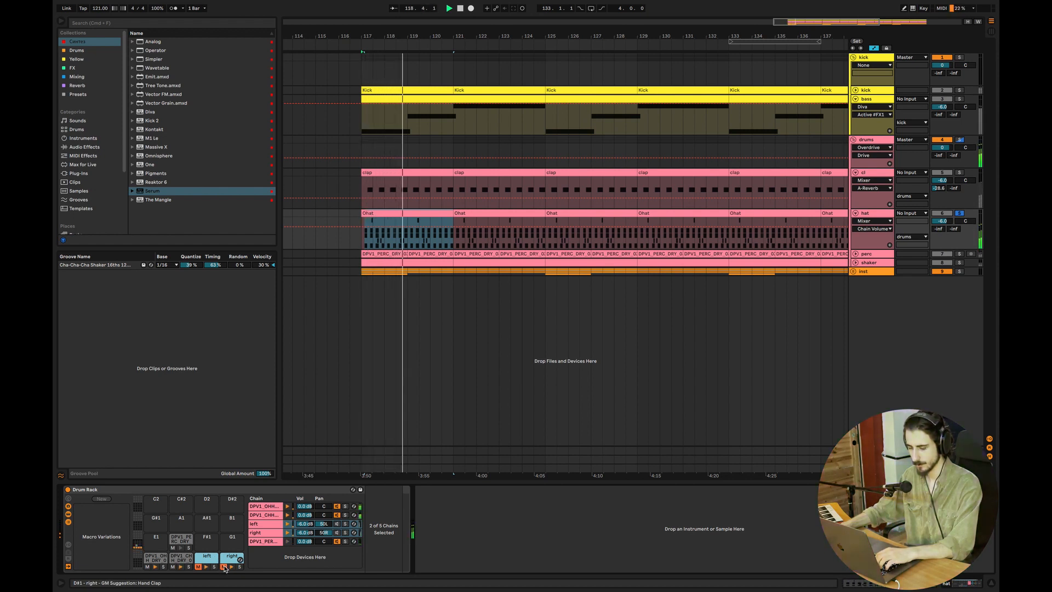
key("space")
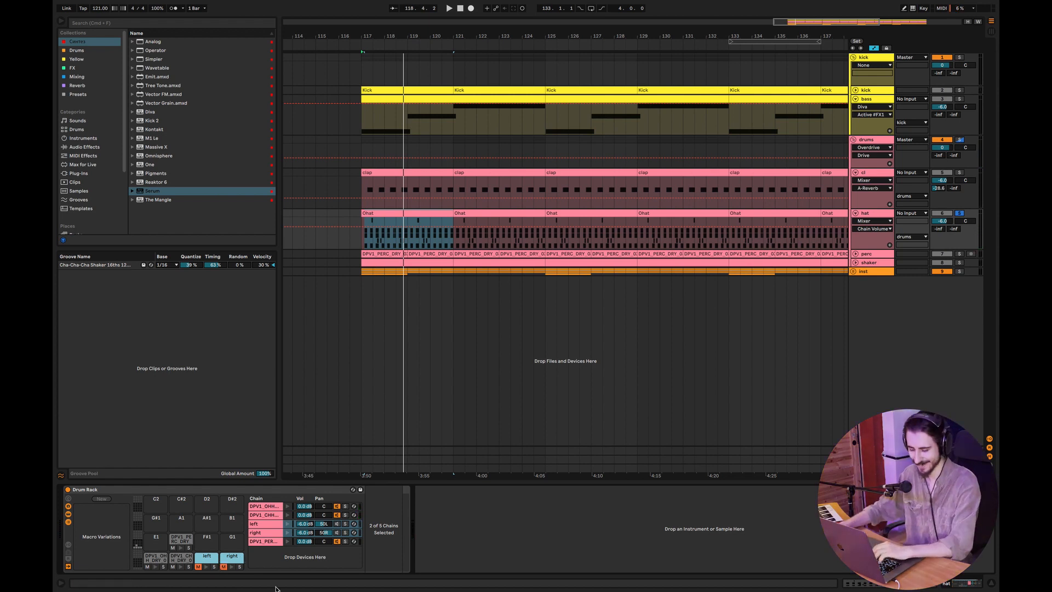
left_click(223, 567)
left_click(198, 567)
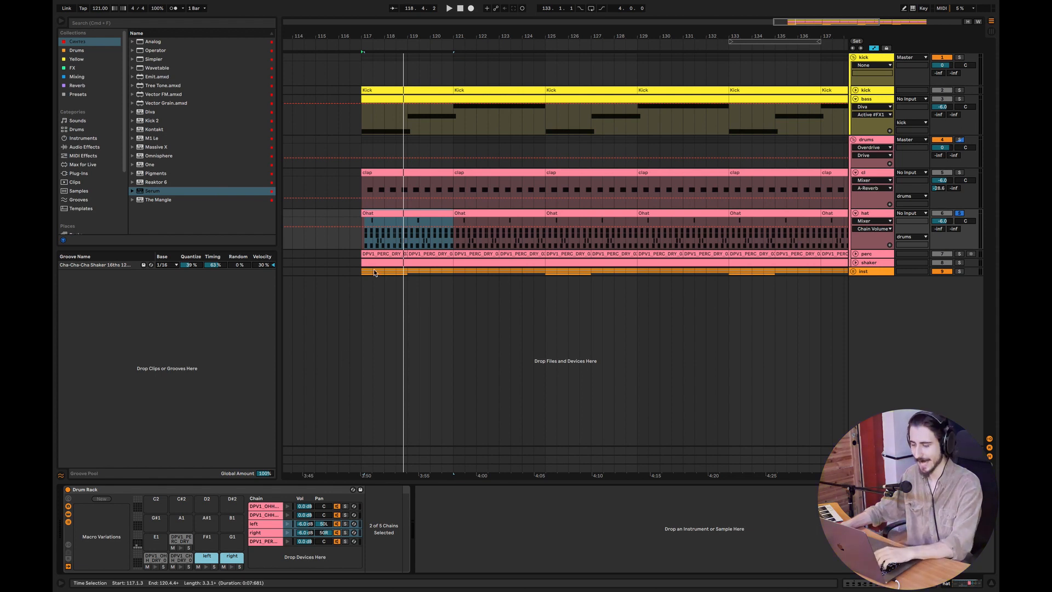
Step: Play the hat track with its left and right pads active and reopen the first Ohat clip's notes
key("space")
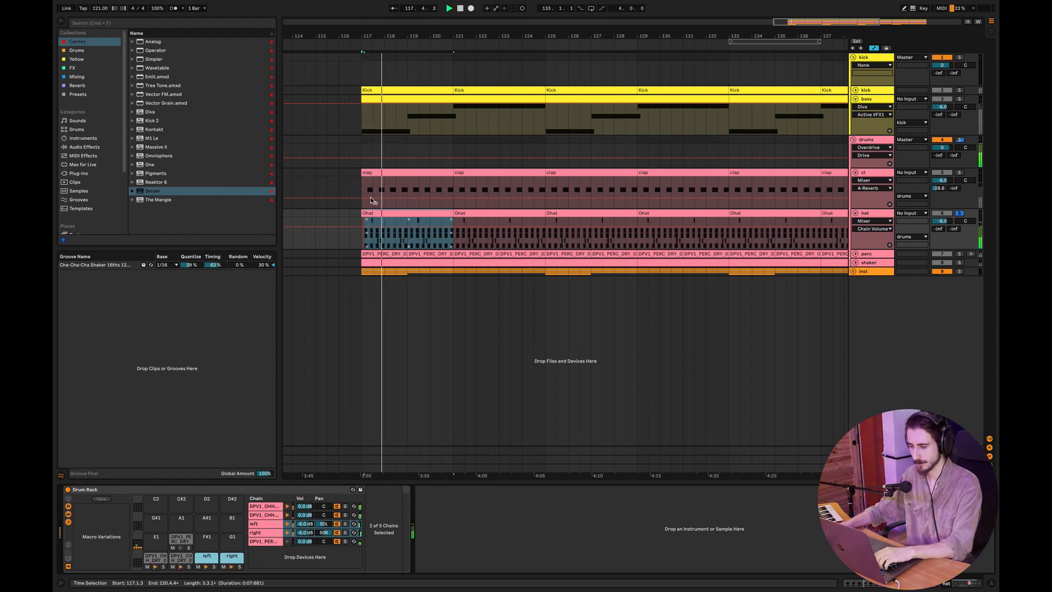
key("space")
double_click(398, 214)
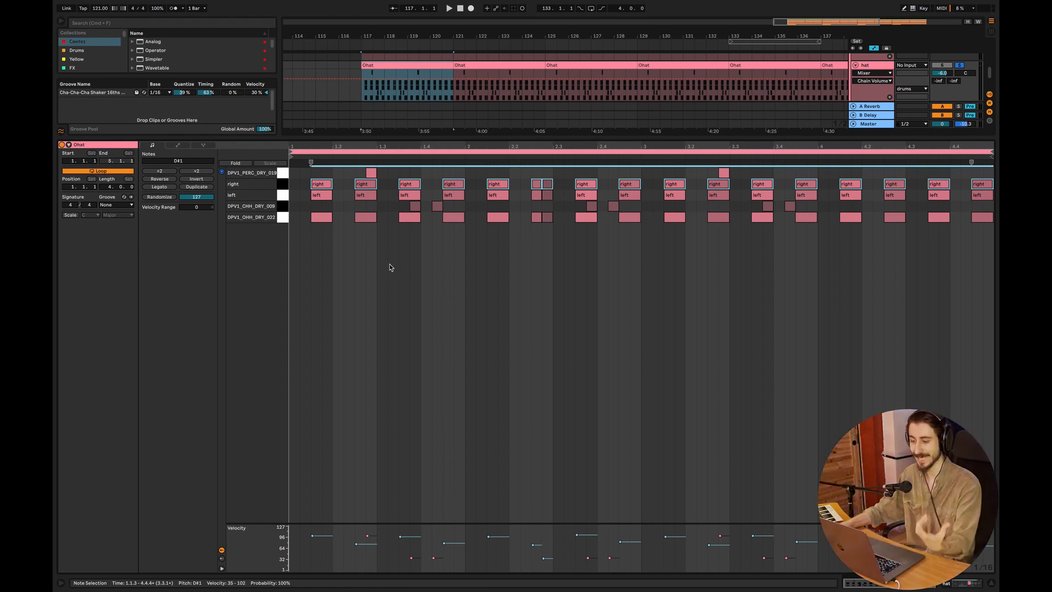
Step: Audition the DPV1_PERC_DRY_019 sample in the Ohat clip, play the hat pattern and close the note editor
left_click(281, 175)
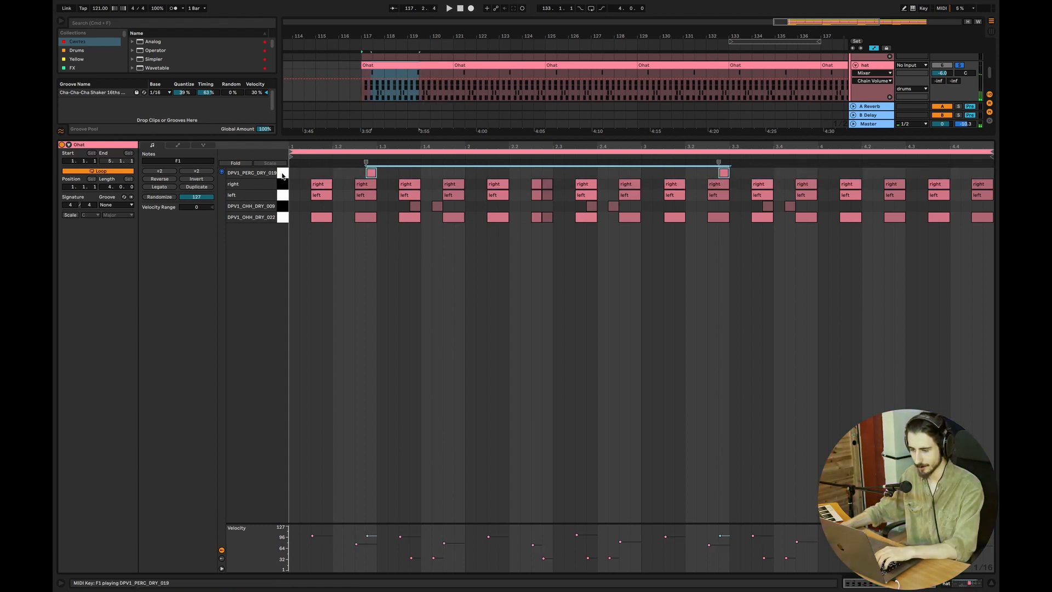
key("space")
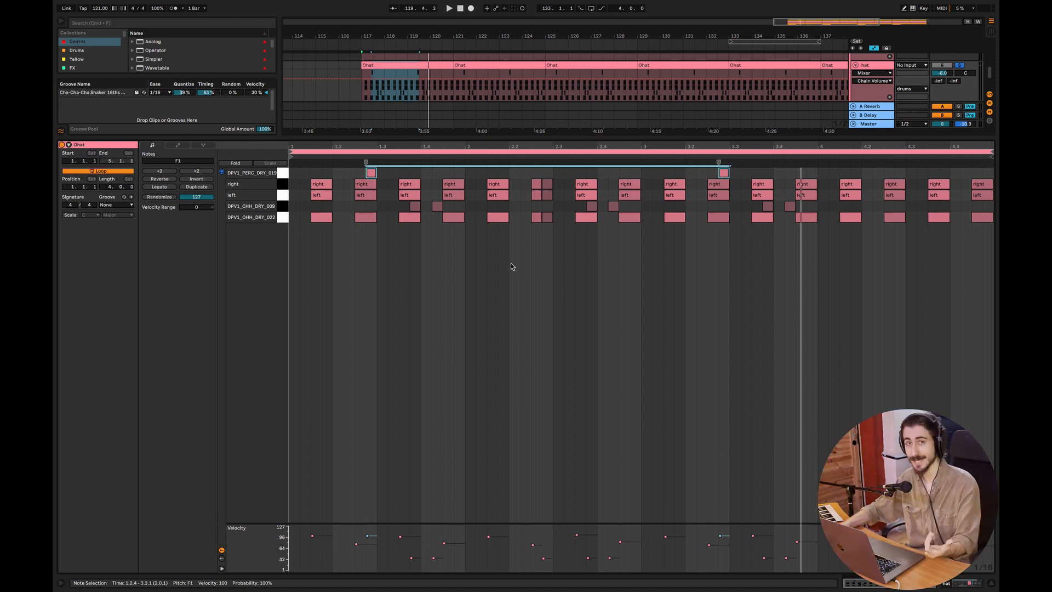
key("space")
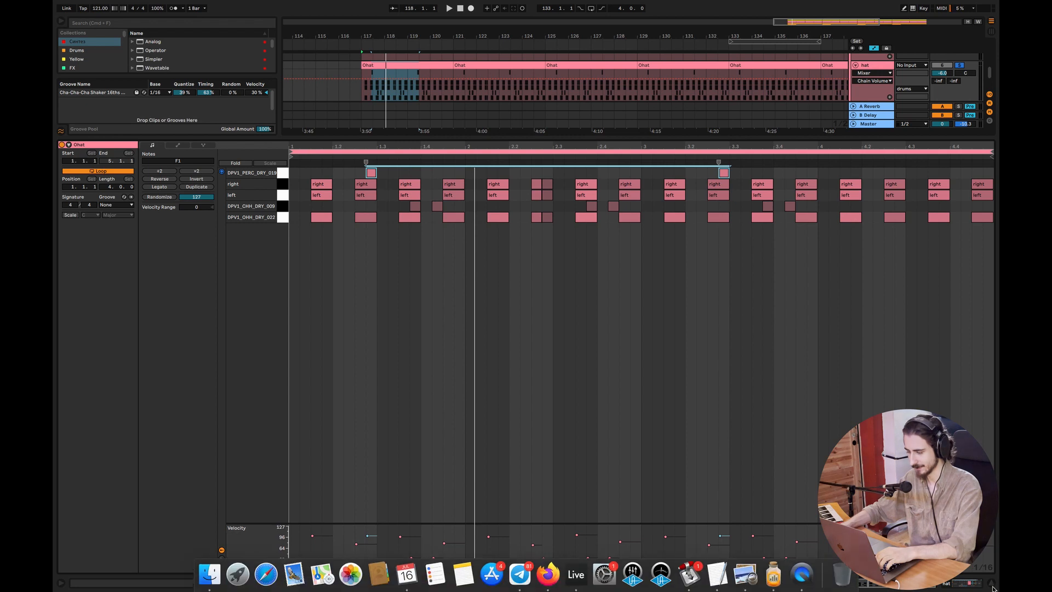
left_click(492, 196)
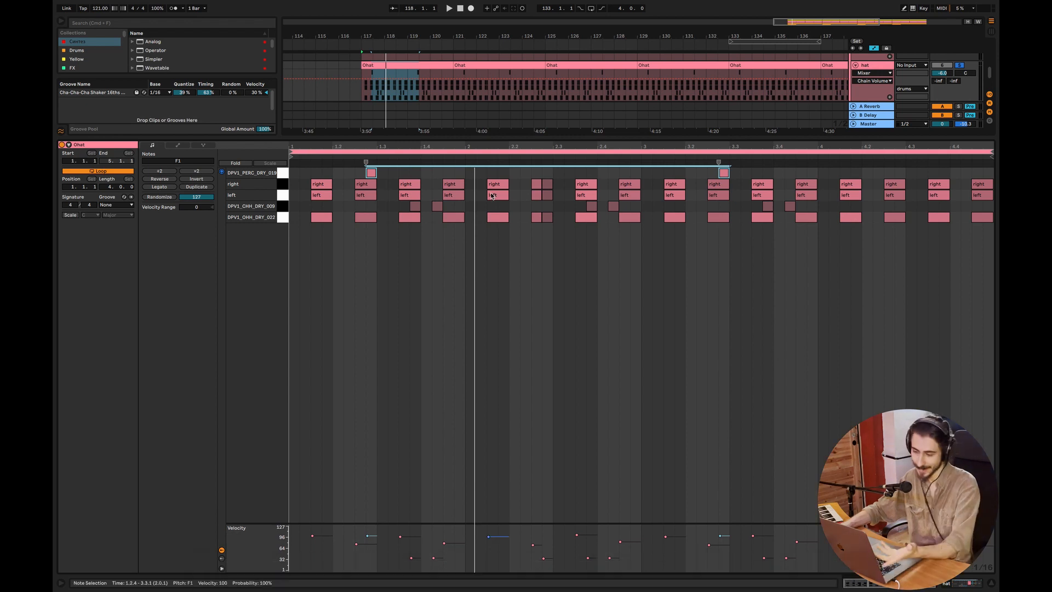
left_click(992, 583)
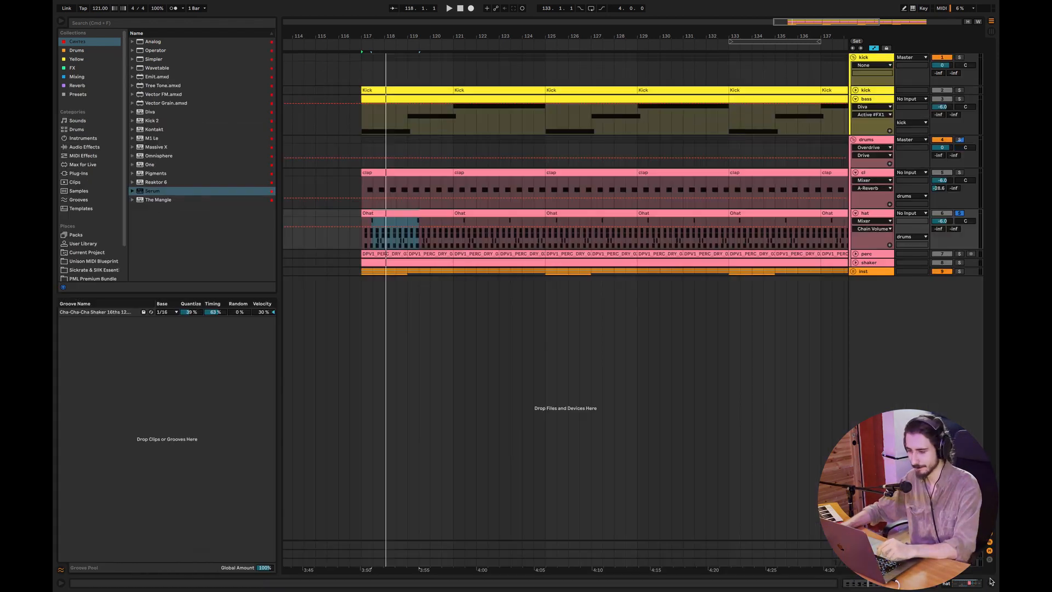
Step: Unfold the perc track and play it soloed from 117.3.1, adding the kick and drums groups to the solo
left_click(856, 254)
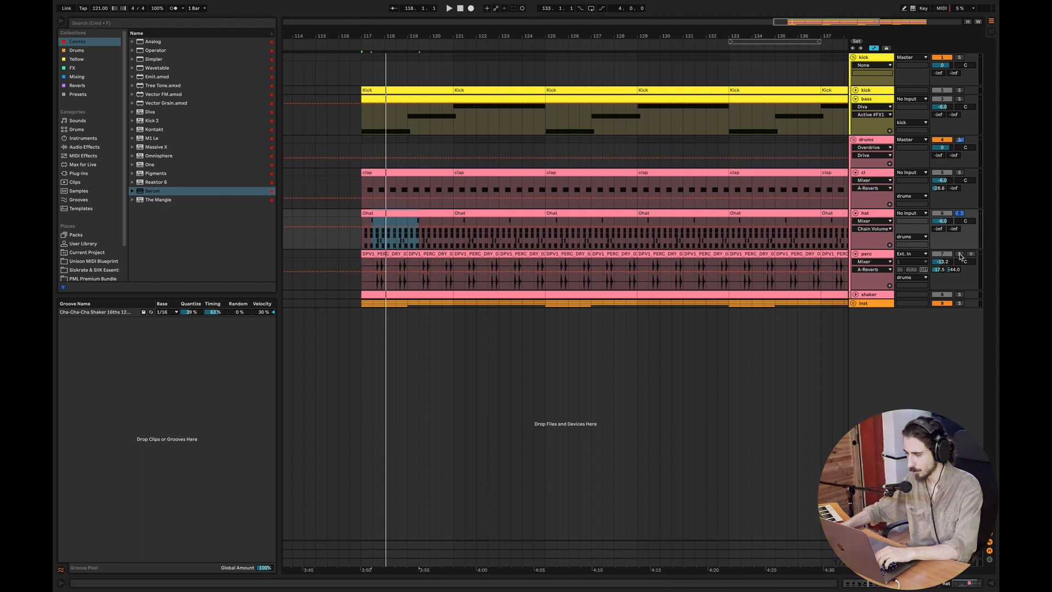
left_click(426, 297)
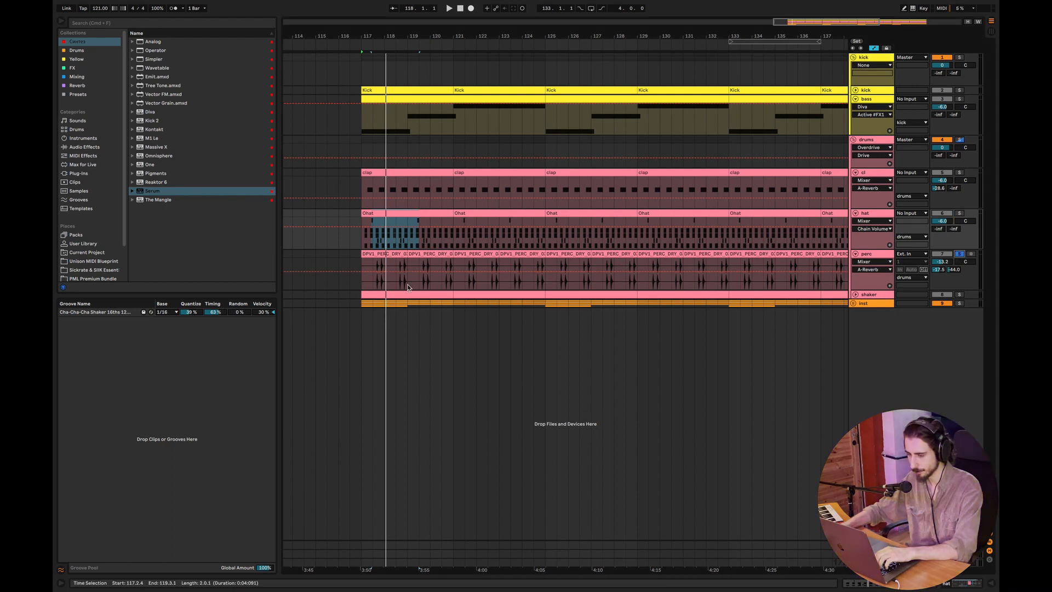
left_click(374, 285)
key("space")
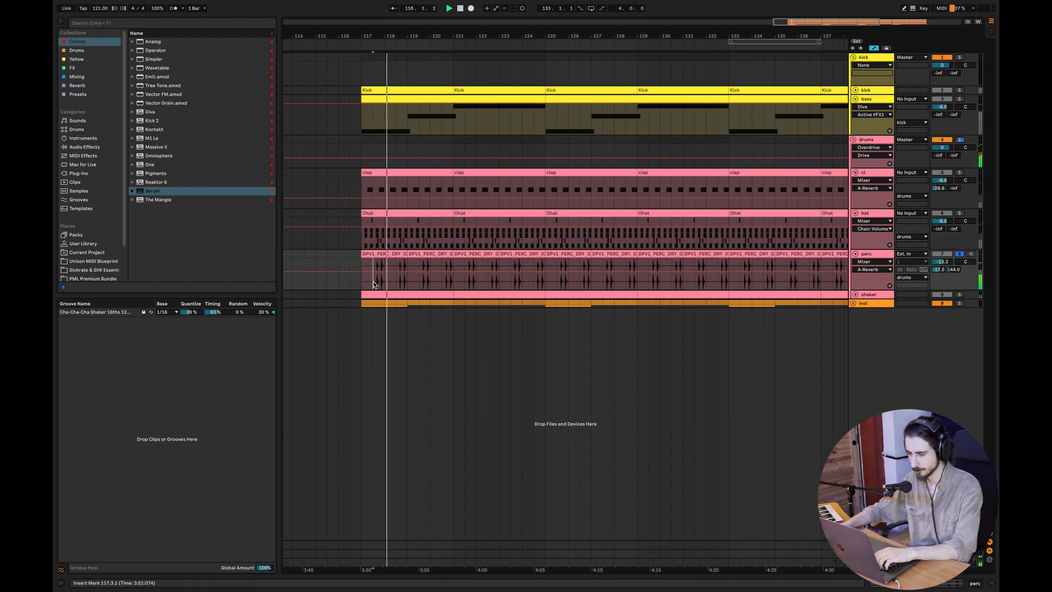
left_click(960, 57, "super")
left_click(960, 140, "super")
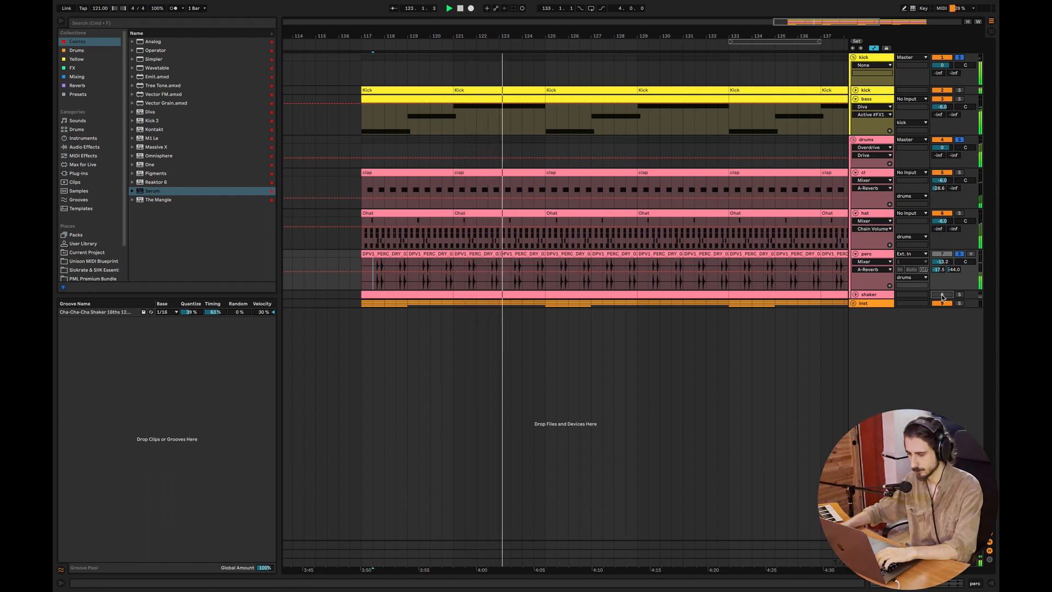
key("space")
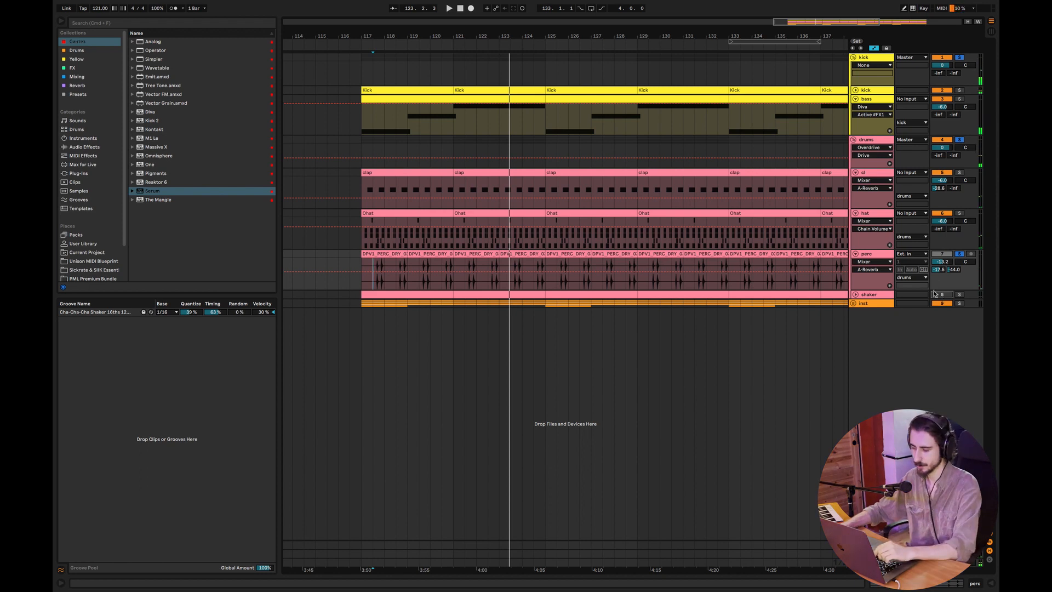
Step: Unfold the shaker track, open its first clip's notes and play the two selected C#1 short hat notes near beat 1.2
left_click(855, 295)
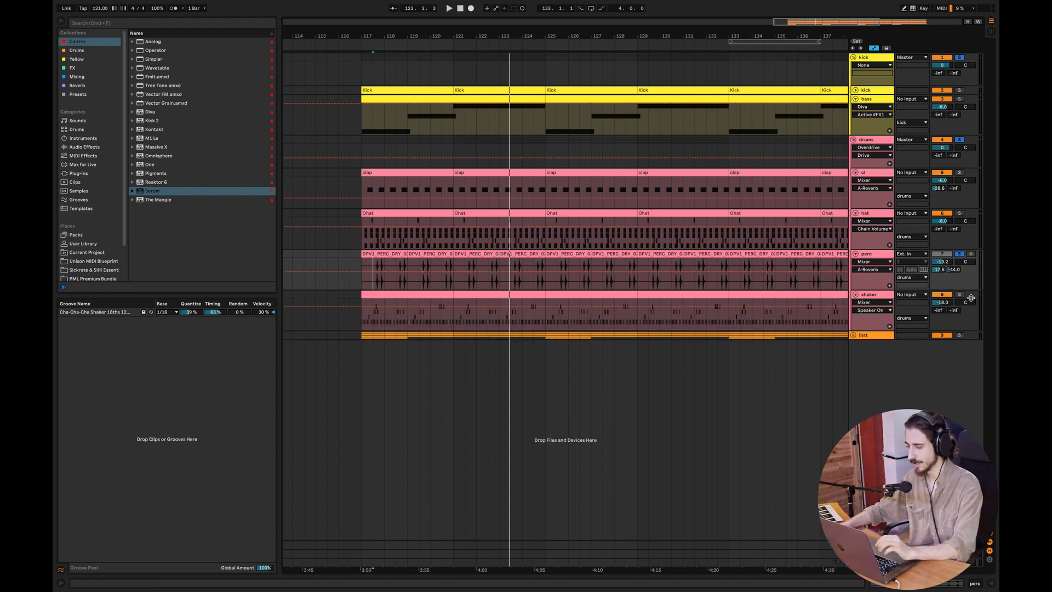
double_click(413, 299)
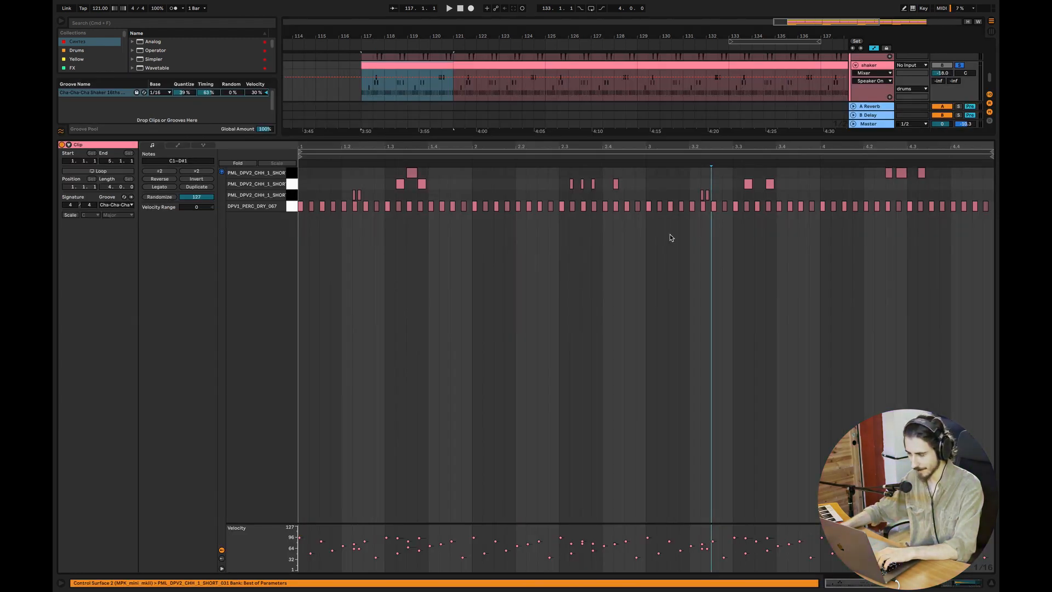
left_click_drag(660, 240, 365, 197)
key("space")
key("space")
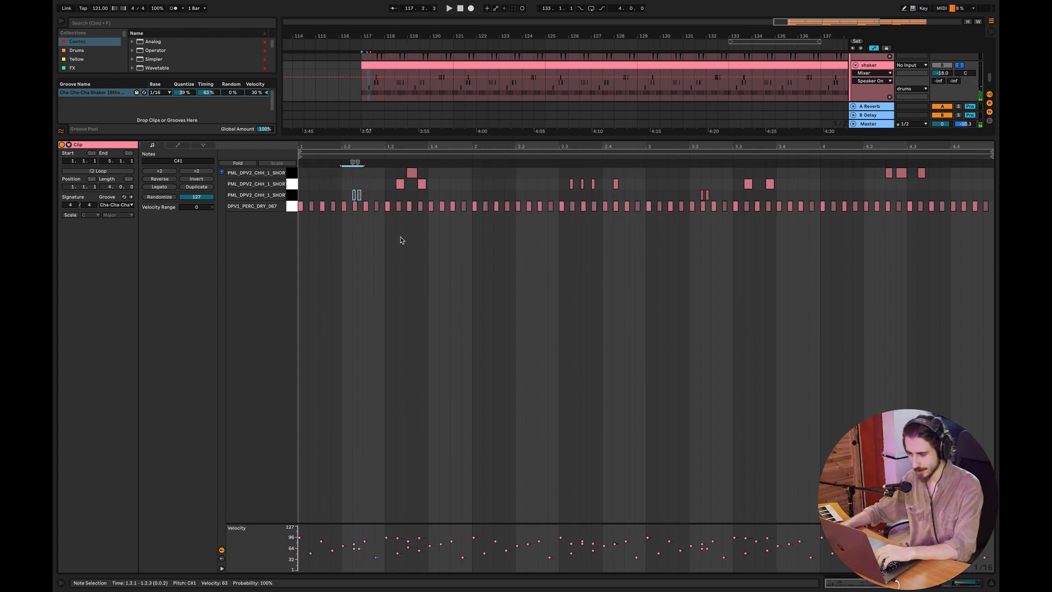
Step: Set the shaker clip's fixed note grid to 1/32 and inspect the pair of C#1 notes against it
right_click(421, 272)
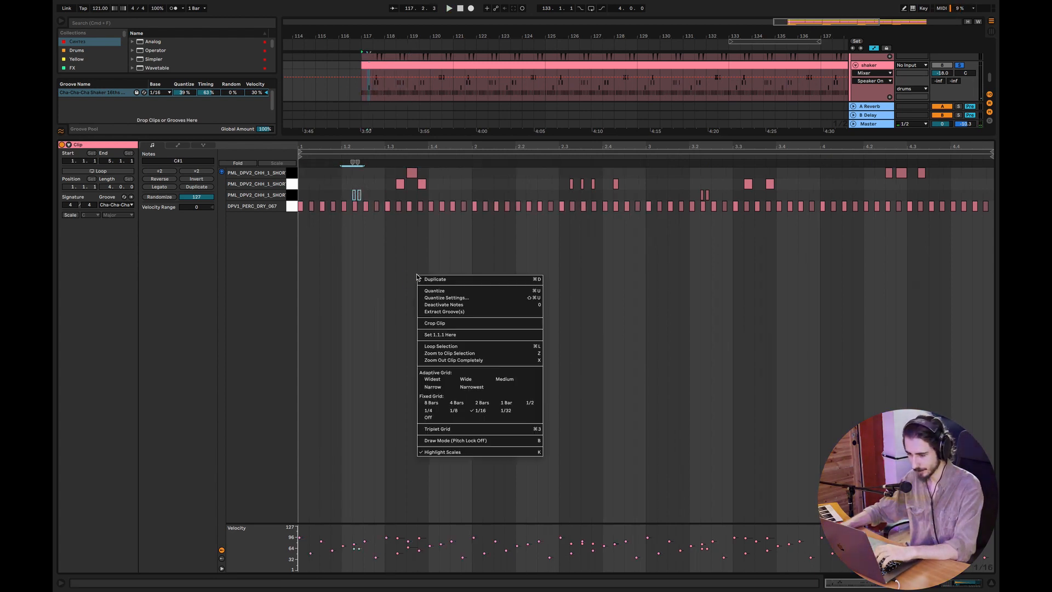
left_click(492, 406)
left_click_drag(347, 145, 502, 189)
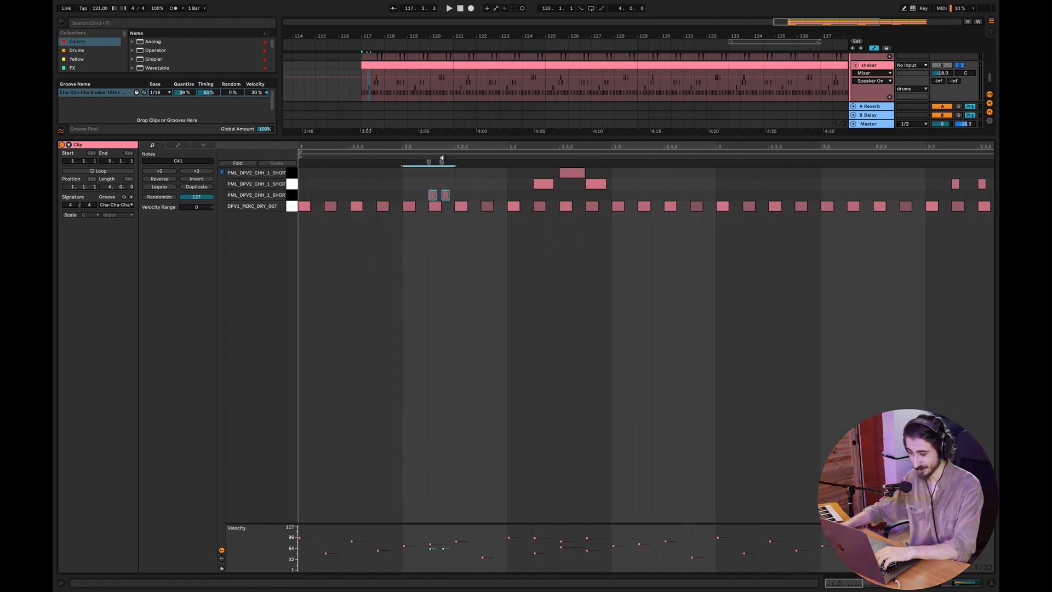
left_click_drag(444, 148, 390, 129)
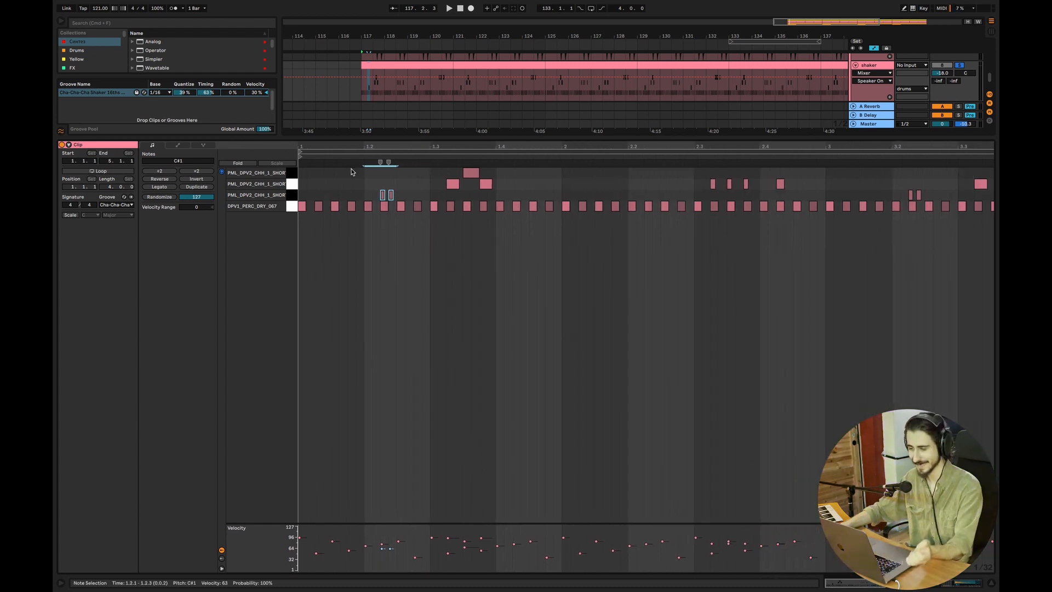
Step: Play the shaker clip, select its four D1 short hat notes in bar 2 and close the note editor
key("space")
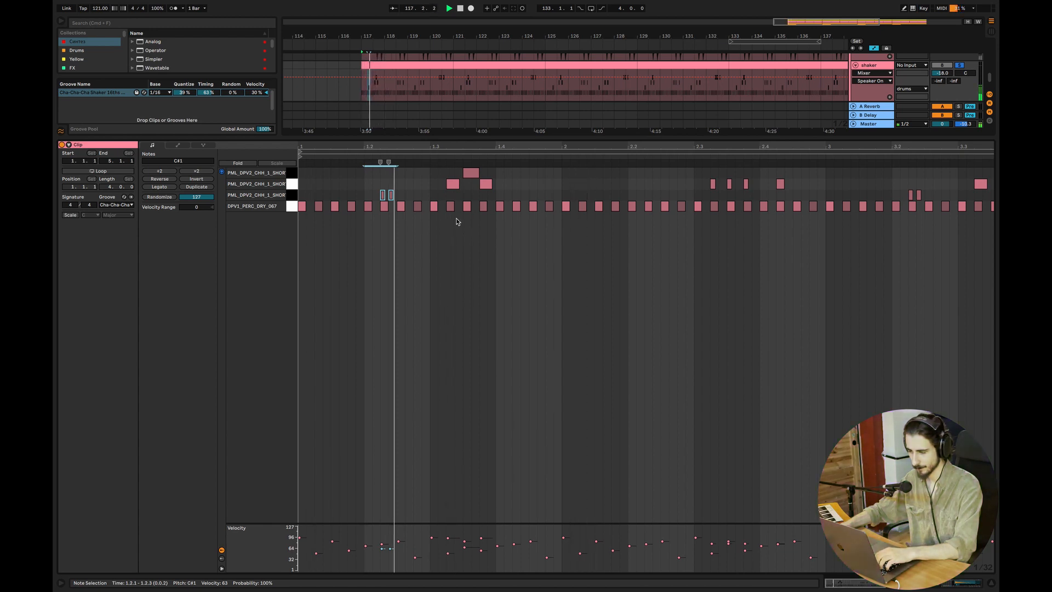
key("space")
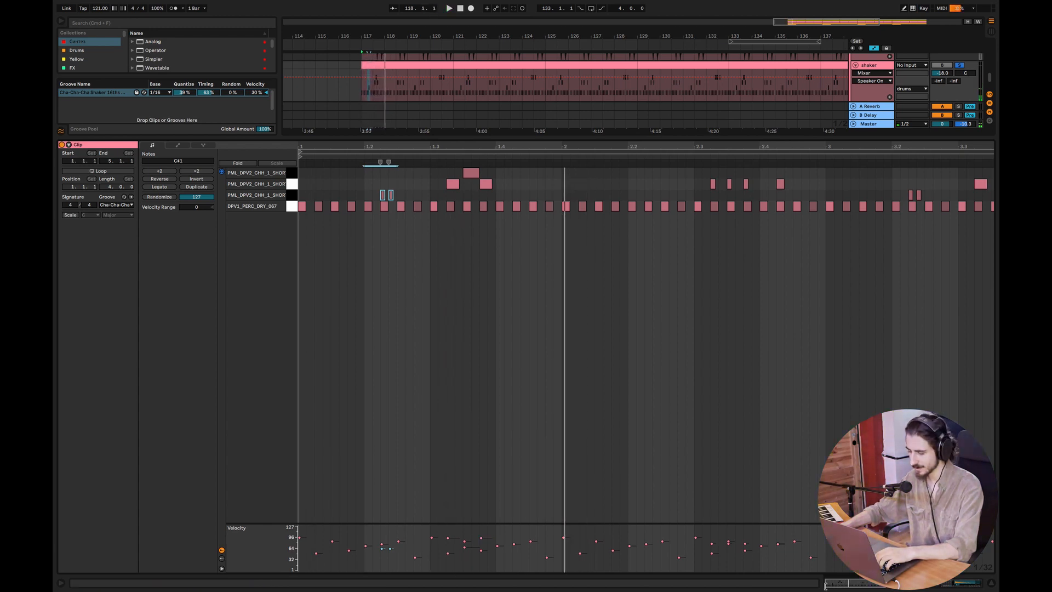
scroll(532, 265, "down", 4)
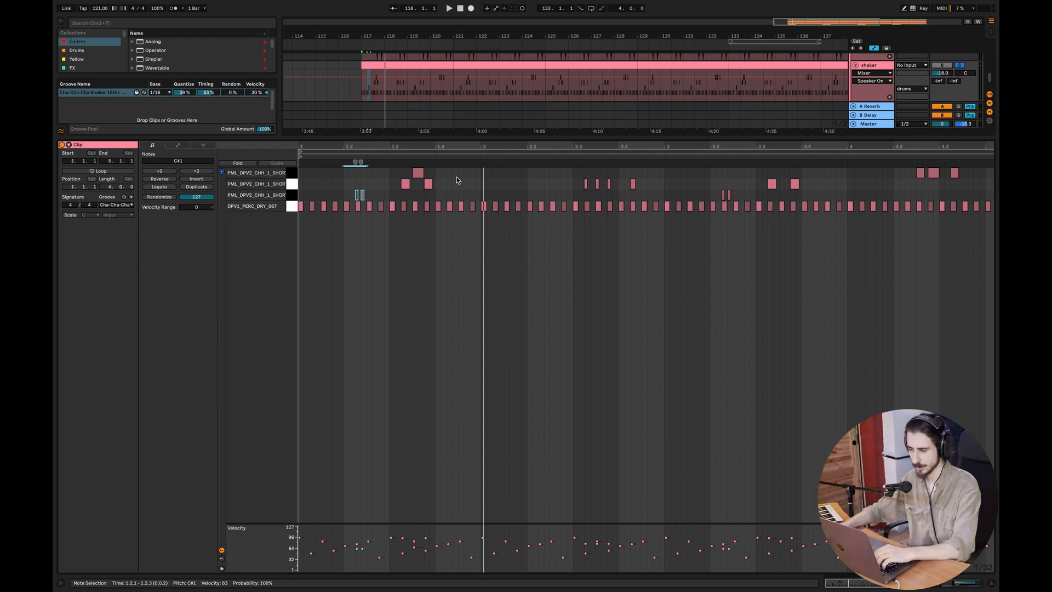
key("space")
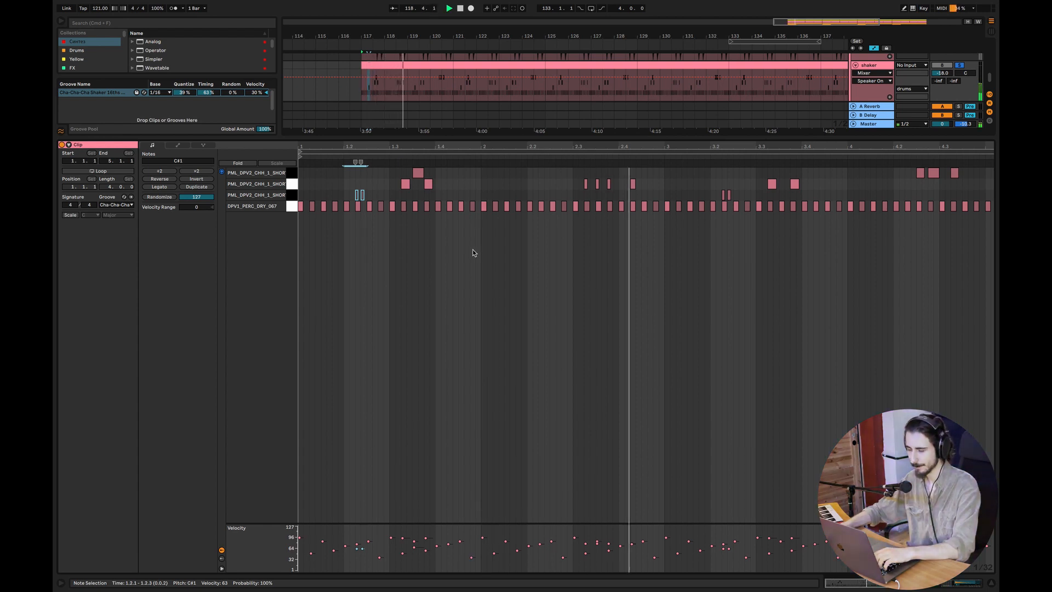
left_click(522, 156)
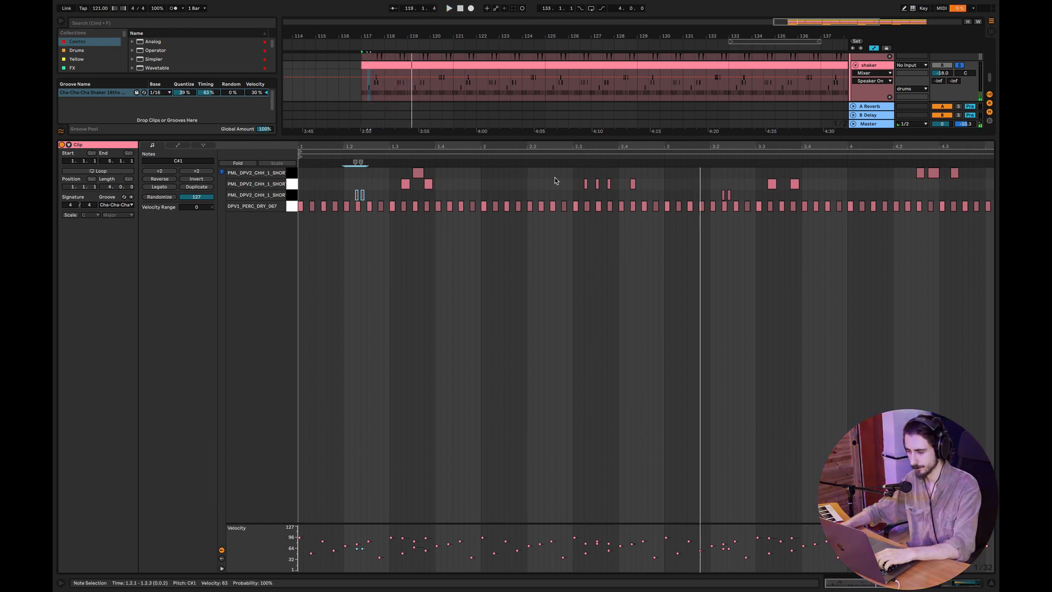
left_click_drag(555, 176, 641, 190)
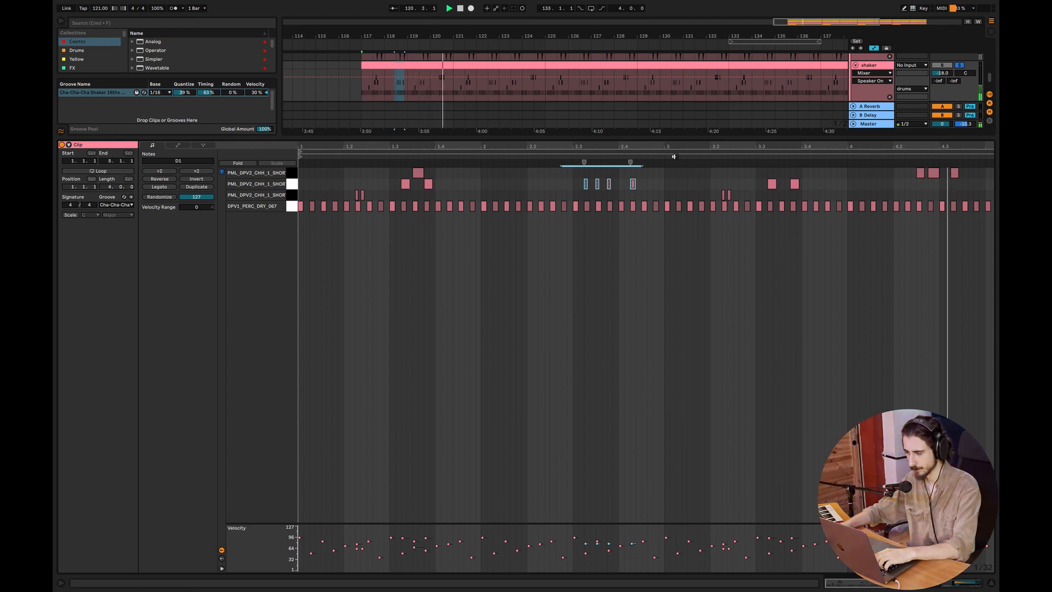
left_click(992, 583)
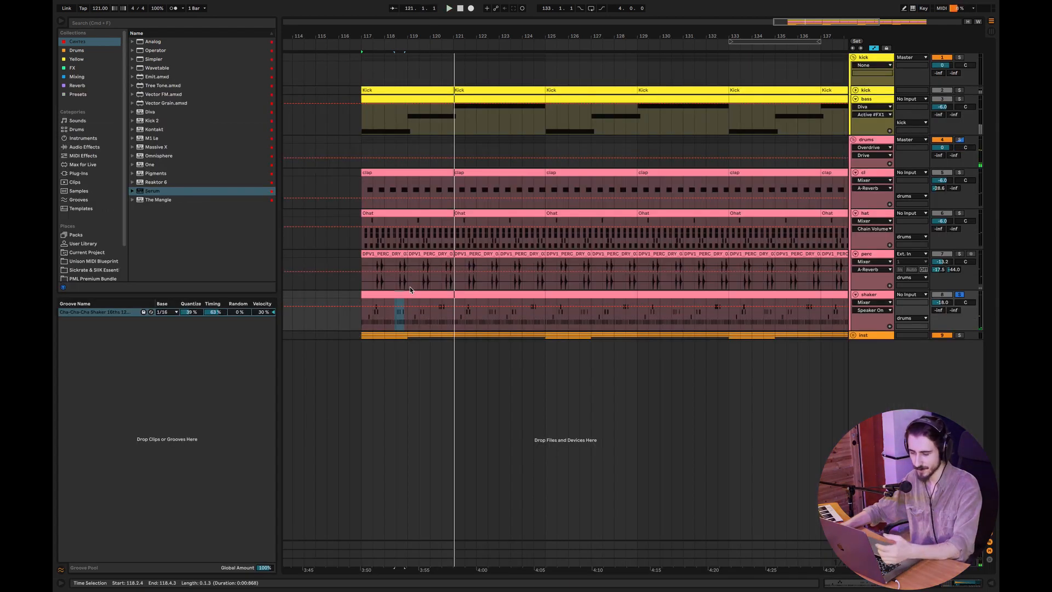
Step: Reopen the first shaker clip to show its 1/32 fixed grid option, and play the shaker track from the arrangement
double_click(404, 296)
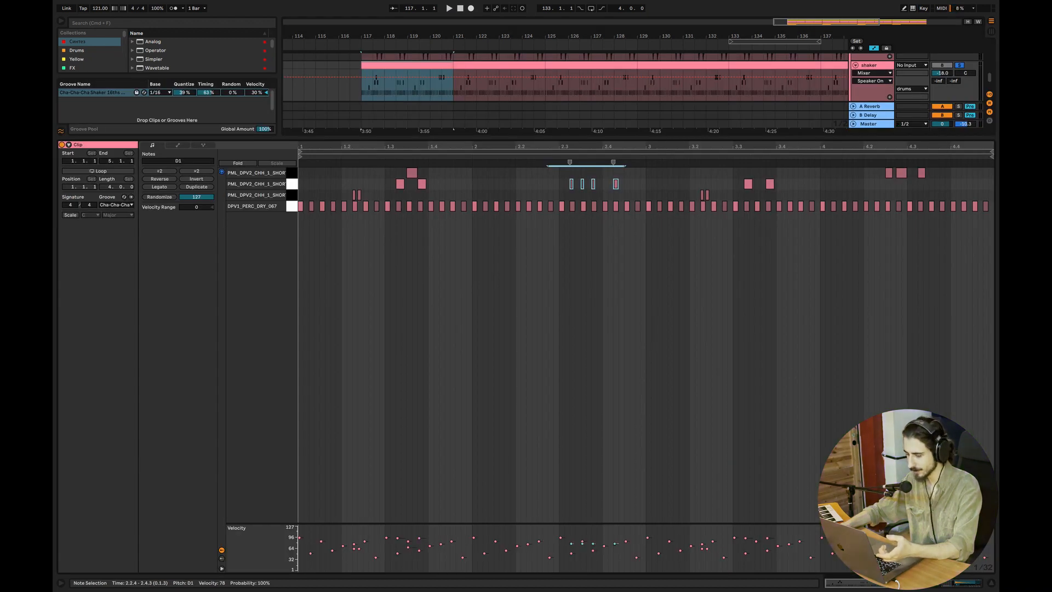
right_click(489, 187)
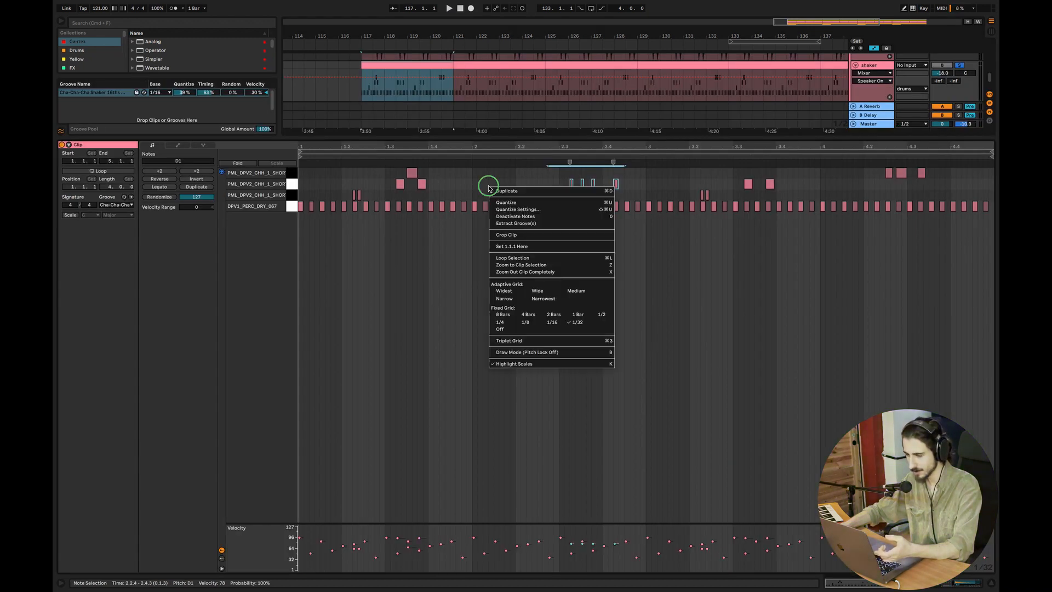
left_click(578, 322)
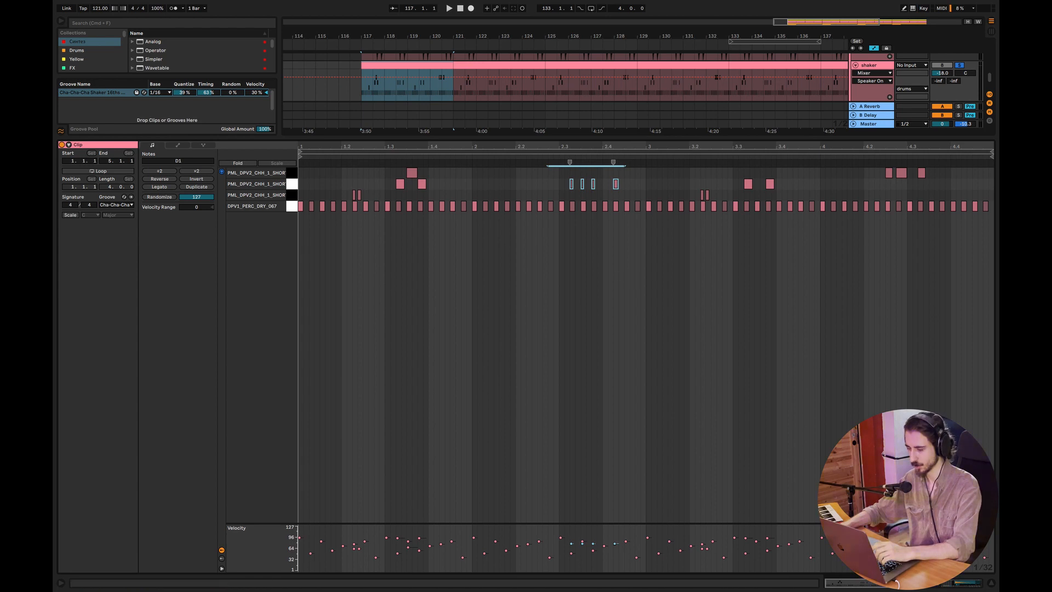
left_click(991, 583)
key("space")
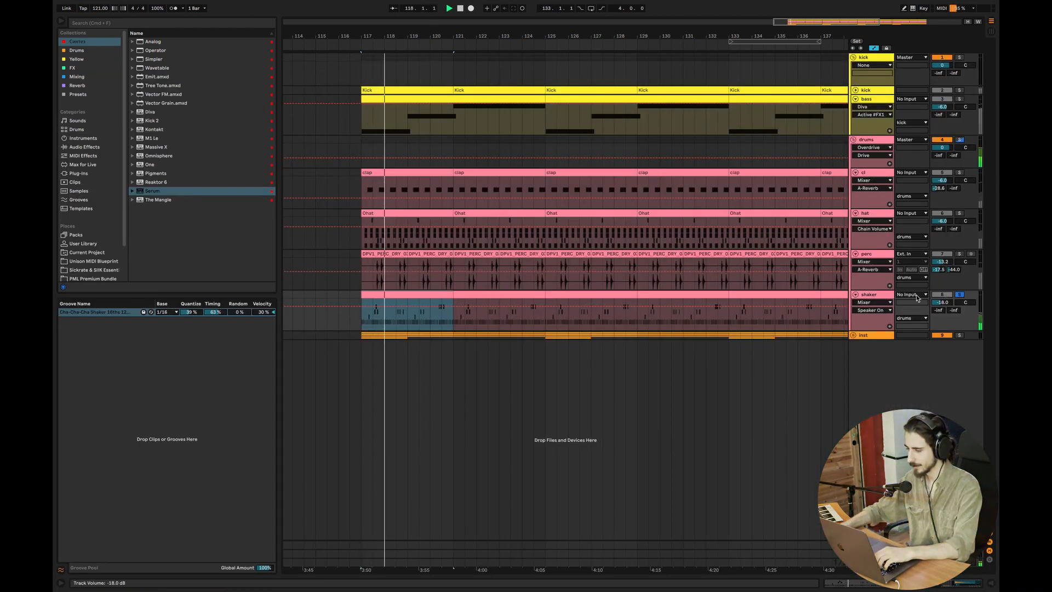
Step: Play the full mix without the drums solo from bar 117, folding the drums group, bass track and kick group
left_click(853, 139)
key("space")
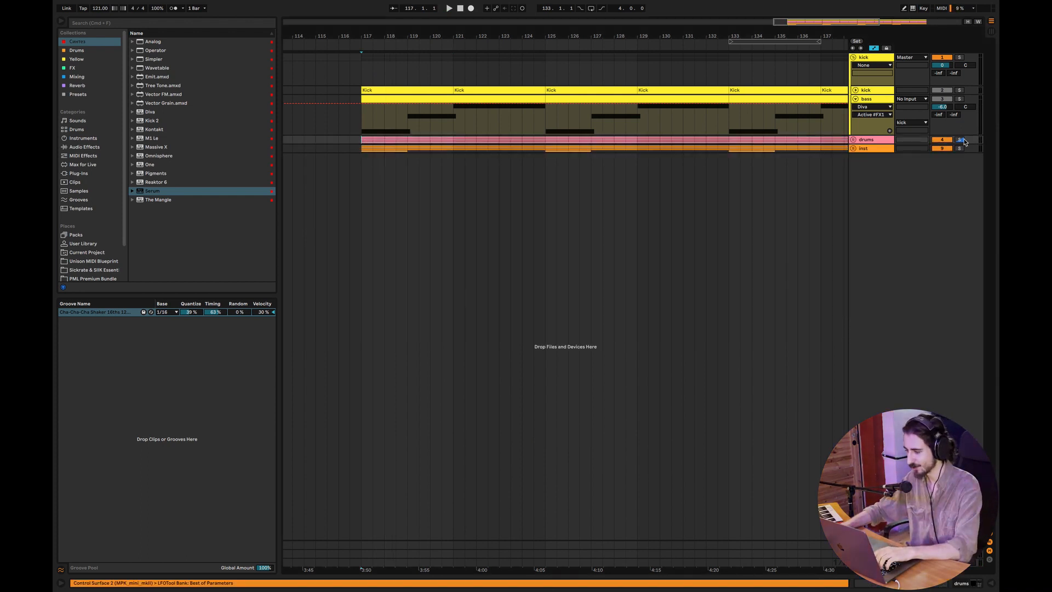
key("space")
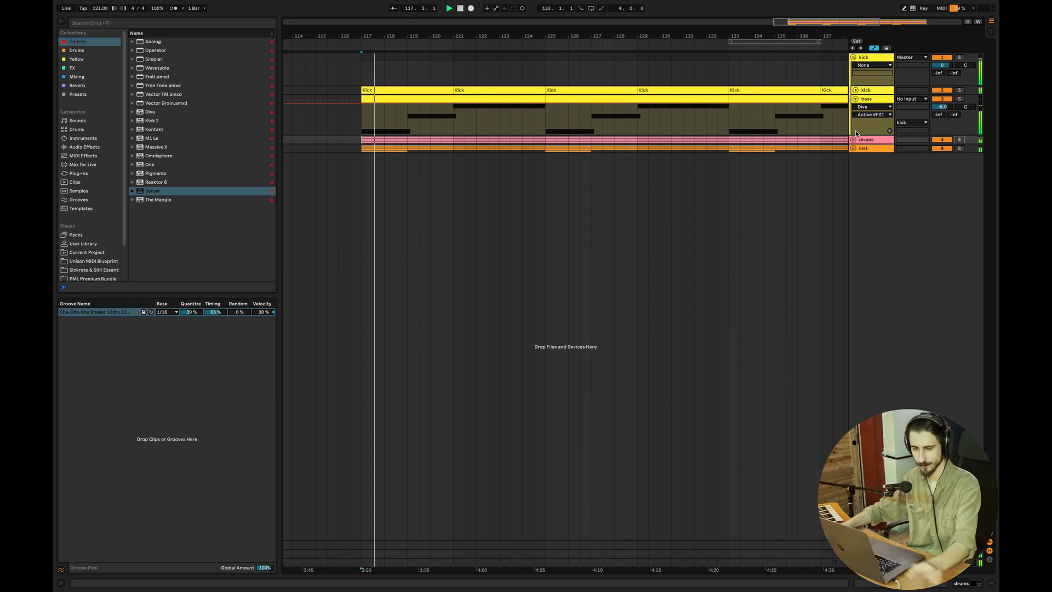
left_click(855, 98)
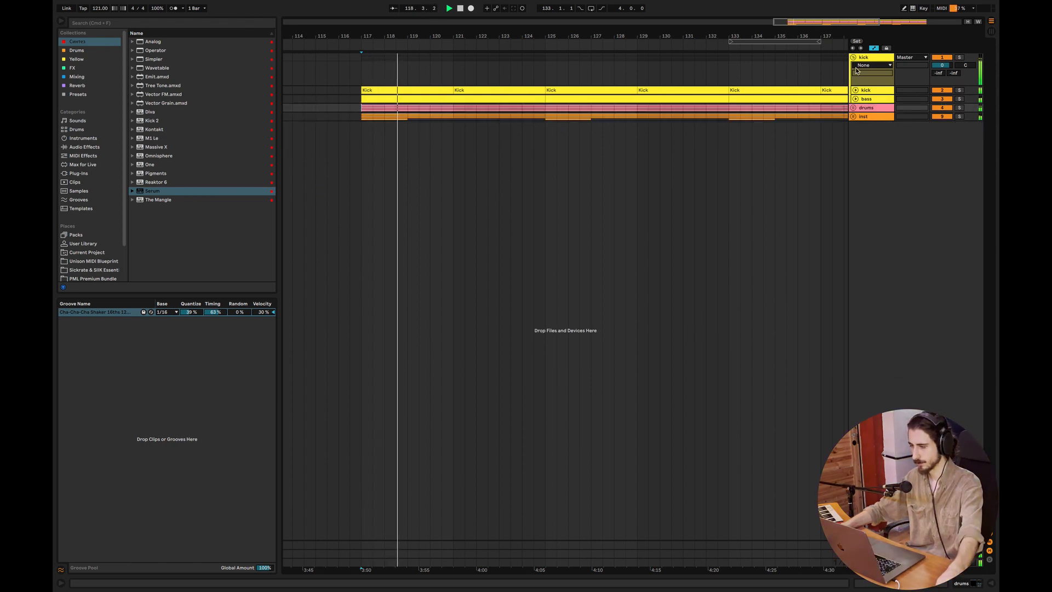
left_click(854, 57)
Step: Unfold the inst group and fold its lead main and both bells tracks while the full mix plays
left_click(854, 75)
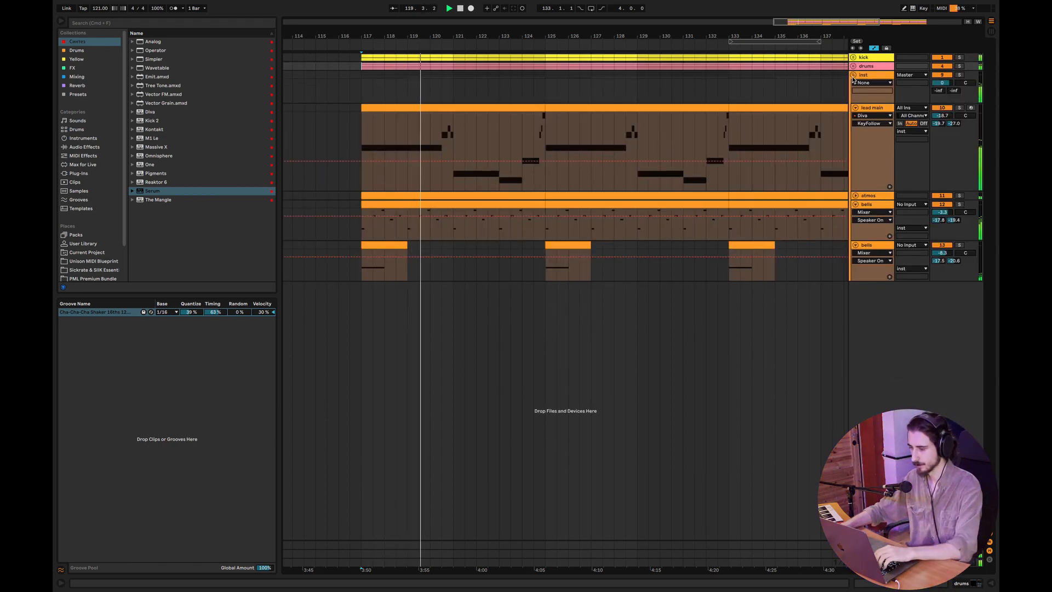
left_click(856, 114)
left_click(856, 113)
left_click(855, 108)
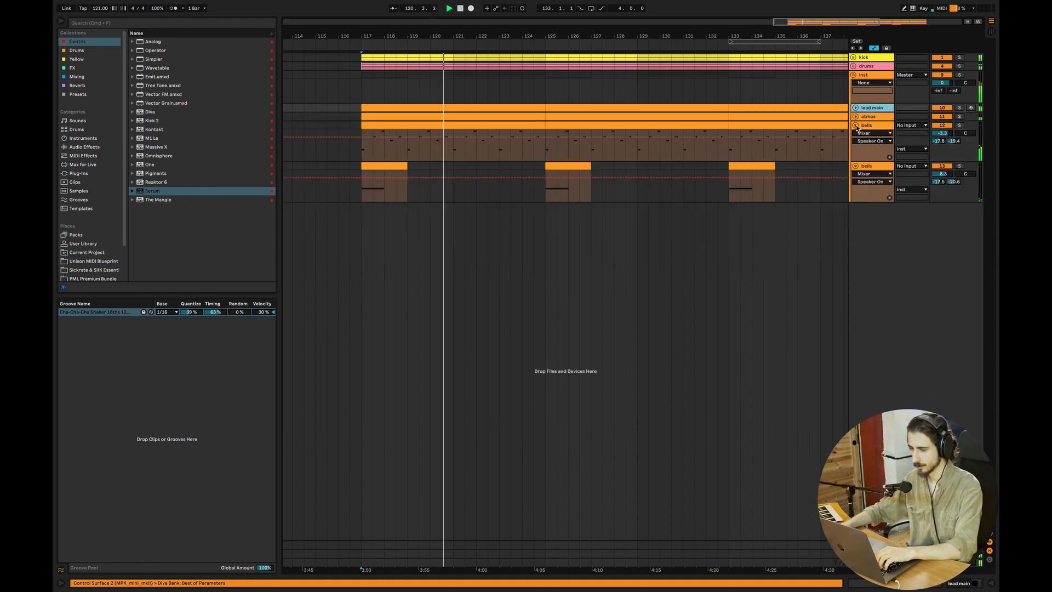
left_click(856, 126)
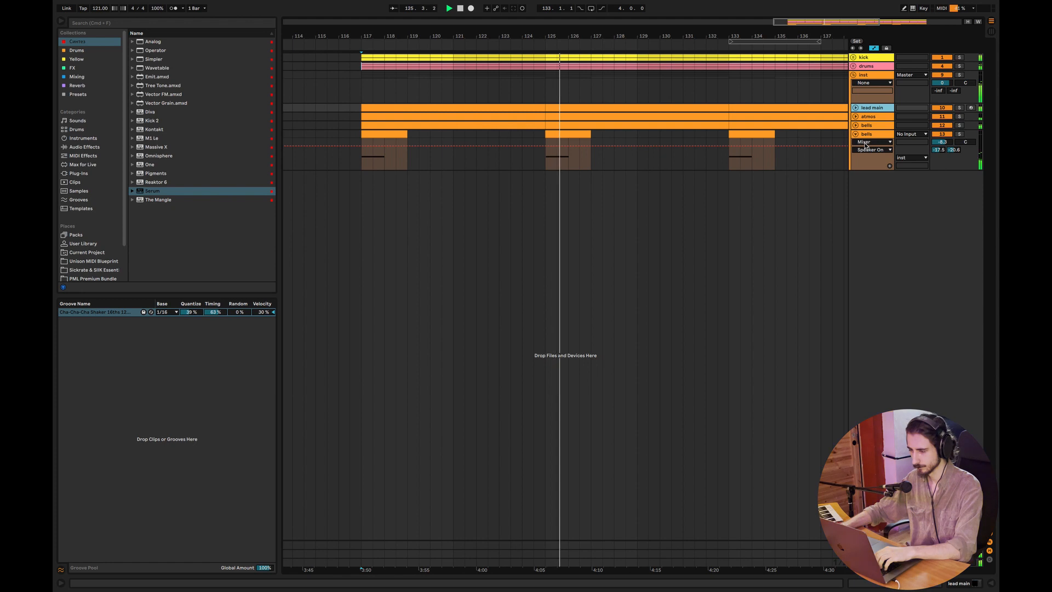
left_click_drag(840, 34, 839, 16)
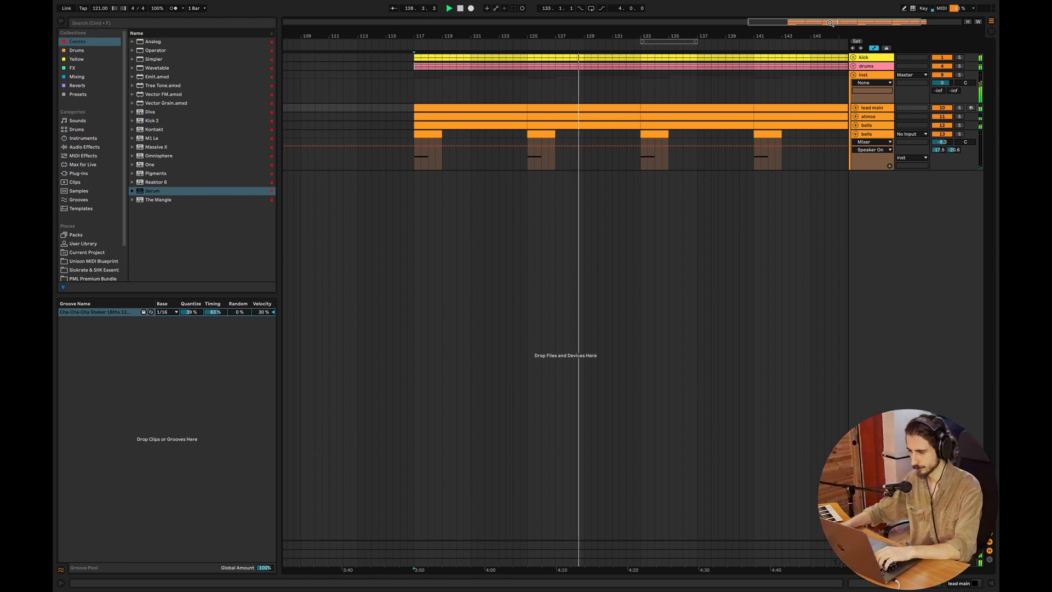
left_click(856, 135)
Step: Collapse the inst group, and show the kick group's device chain before stopping playback
left_click(853, 75)
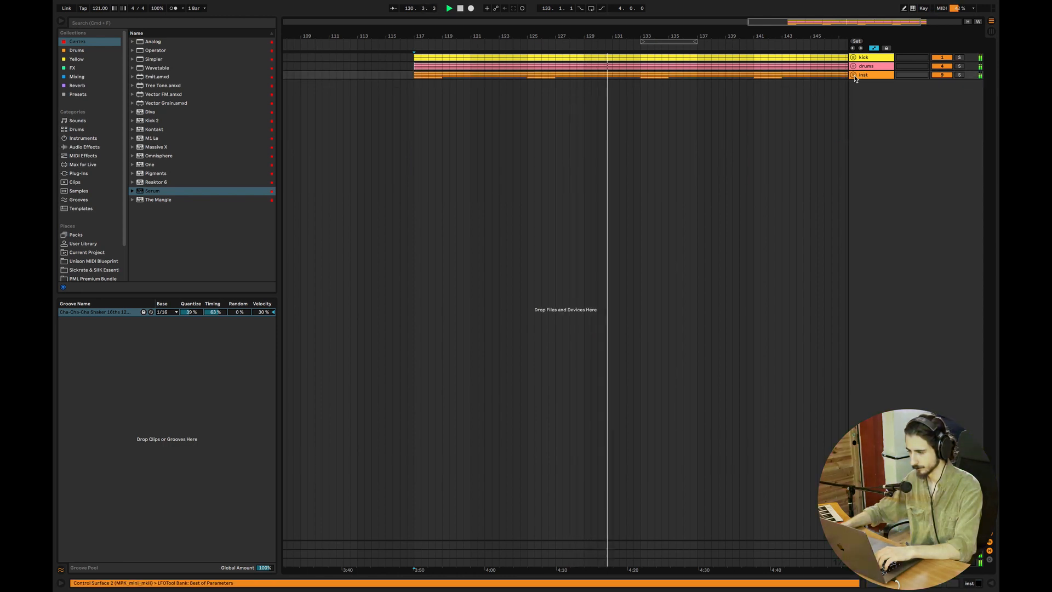
double_click(875, 58)
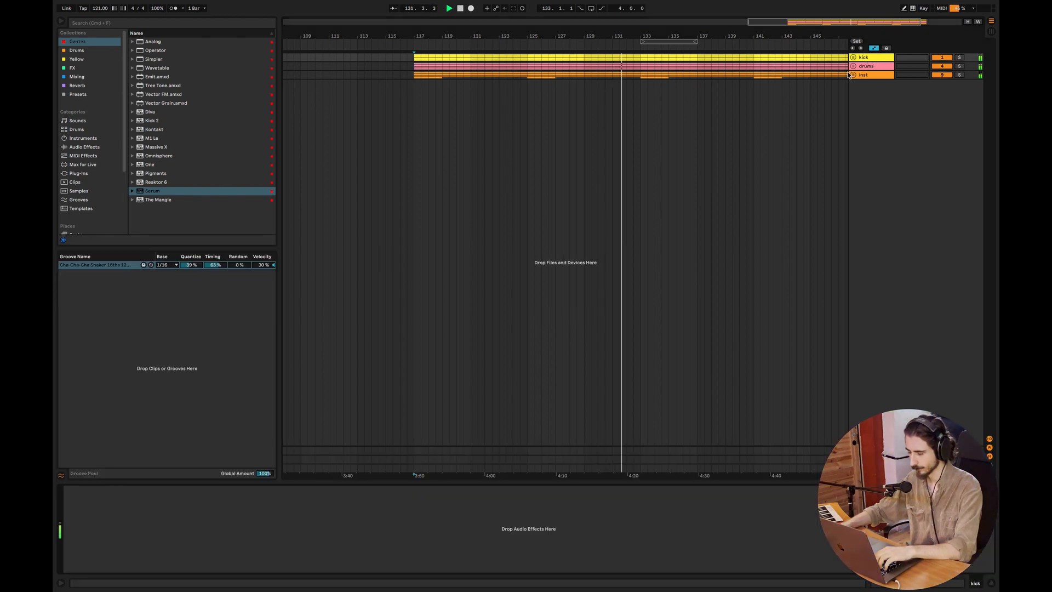
key("space")
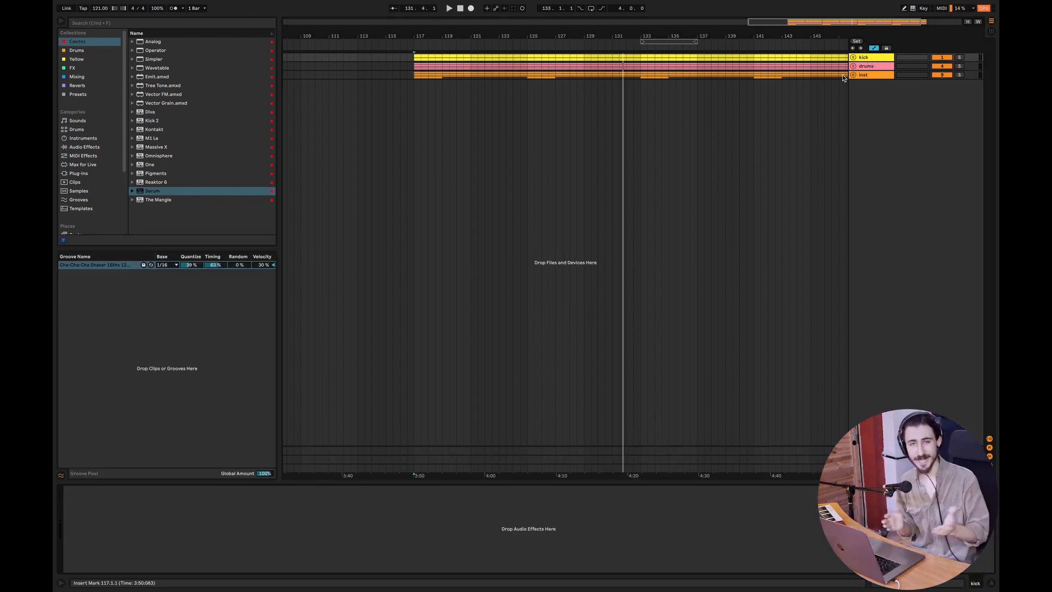